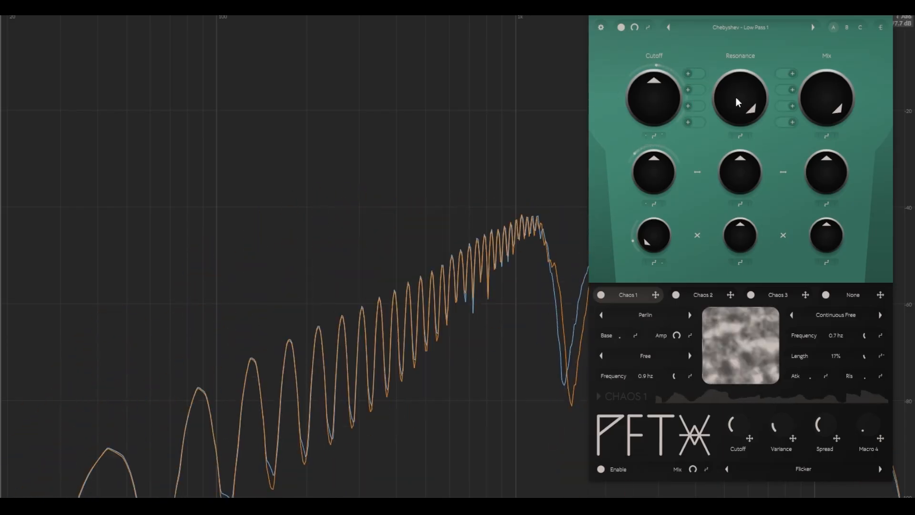
- Raise the small knob directly below Cutoff and switch filter A to the Multi Lp Peak 3 type
mouse_move(657, 175)
left_mouse_down()
mouse_move(644, 213)
mouse_move(662, 158)
mouse_move(659, 180)
left_mouse_up()
left_click(740, 27)
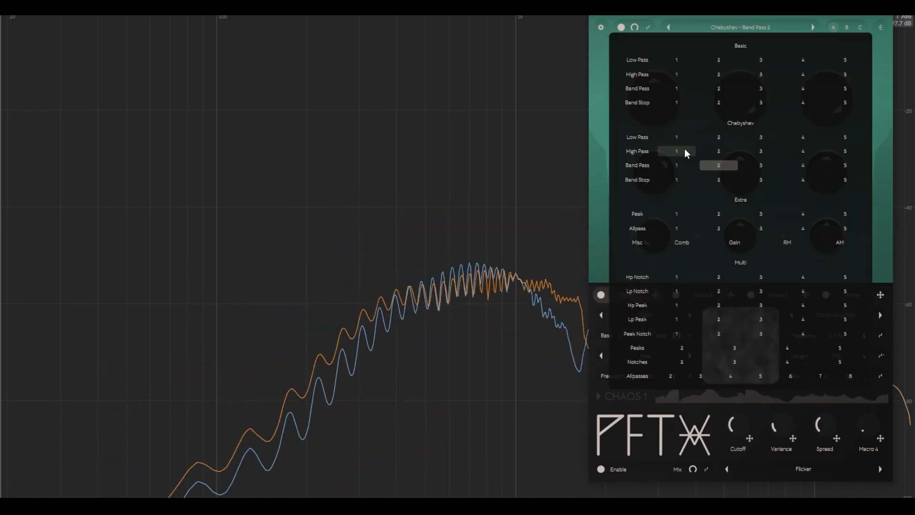
left_click(761, 319)
- Look through the modulator slots, comparing the LFO, the Level follower and the empty fourth slot
left_click(703, 294)
left_click(773, 298)
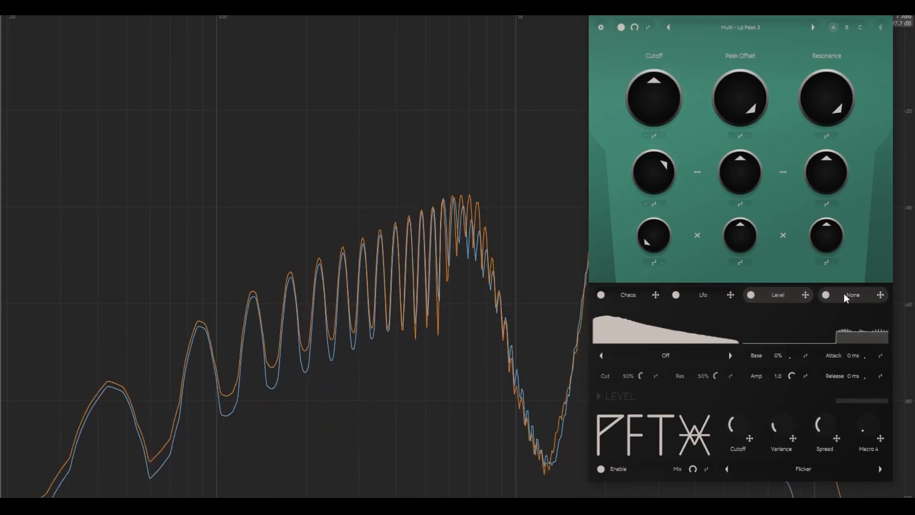
left_click(843, 295)
left_click(782, 296)
left_click(861, 294)
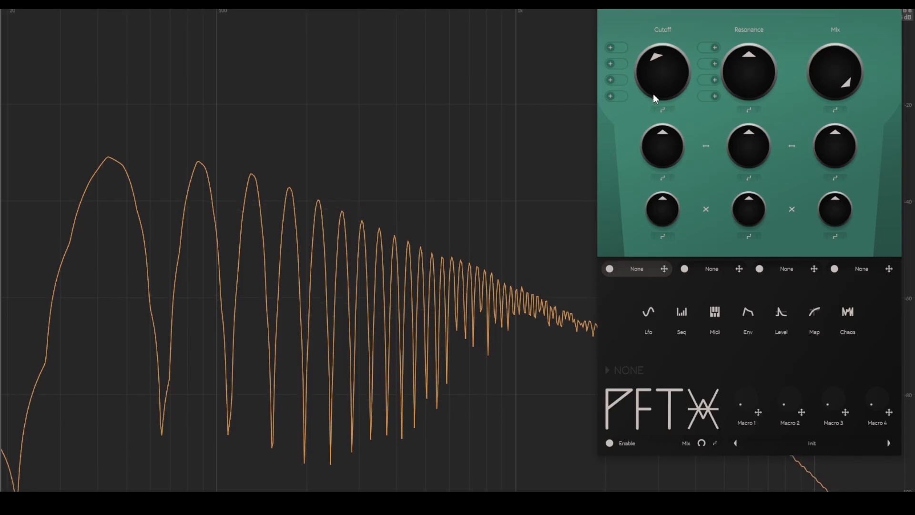
- Adjust filter A's Cutoff, audition the Chebyshev Band Stop 3 type, and set the filter type to Basic Low Pass 5
left_click_drag(655, 89, 656, 98)
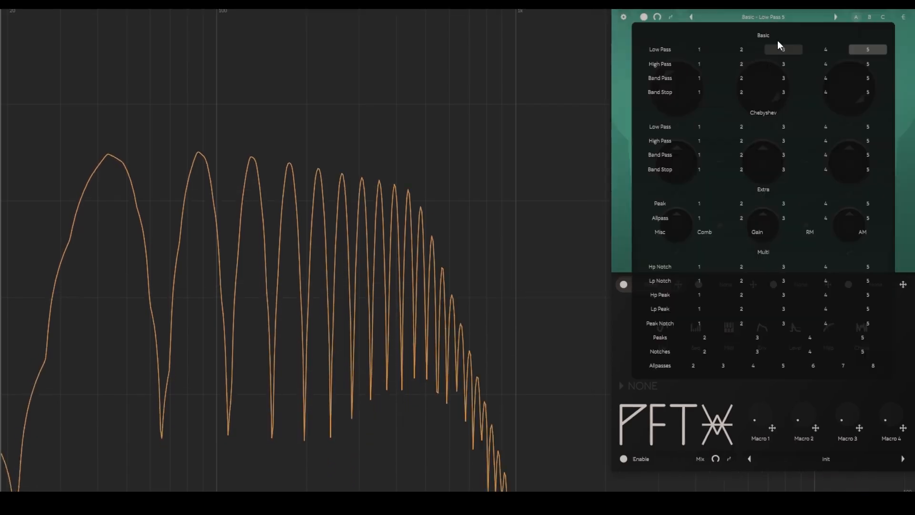
left_click(768, 17)
left_click(768, 16)
left_click(782, 177)
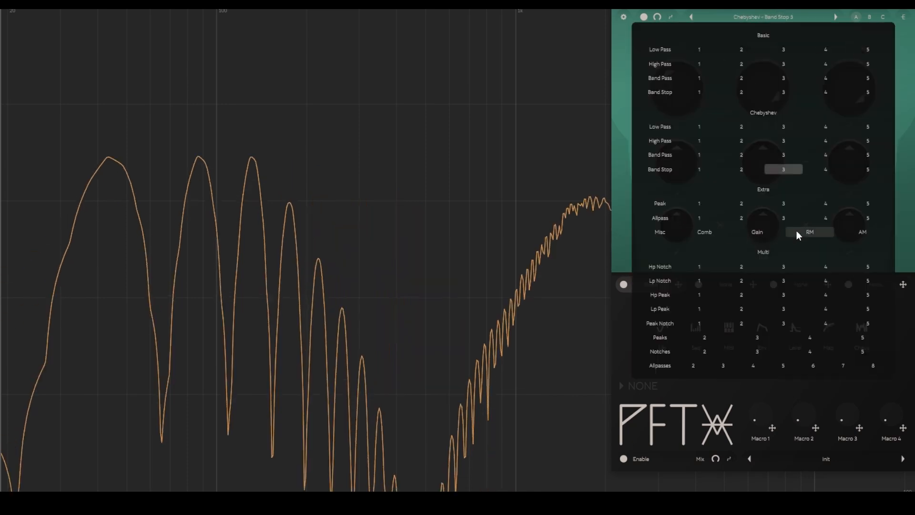
left_click(867, 50)
left_click(767, 16)
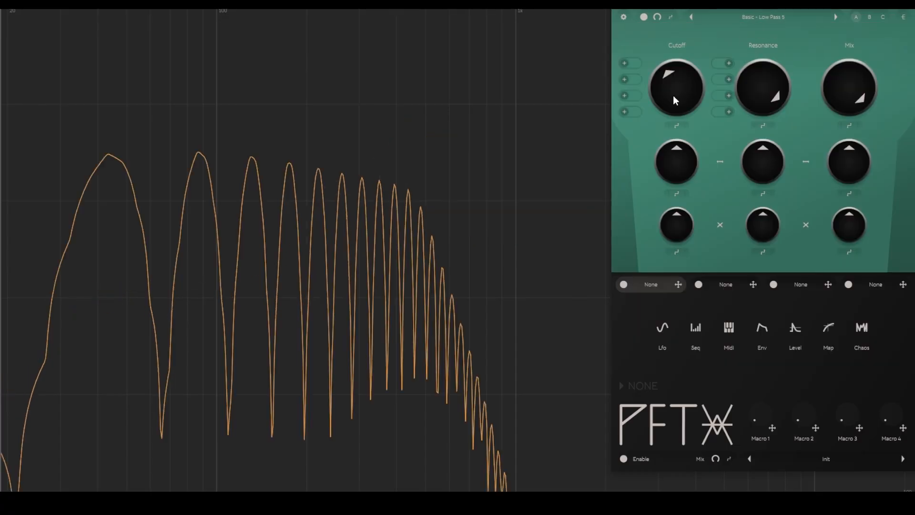
- Raise filter A's Cutoff slightly, lower Resonance to just above its midpoint, and sweep Mix before returning it to full
left_click_drag(671, 99, 677, 93)
left_click_drag(756, 99, 762, 127)
left_click_drag(845, 147, 851, 97)
mouse_move(677, 90)
left_mouse_down()
mouse_move(677, 100)
mouse_move(677, 89)
left_mouse_up()
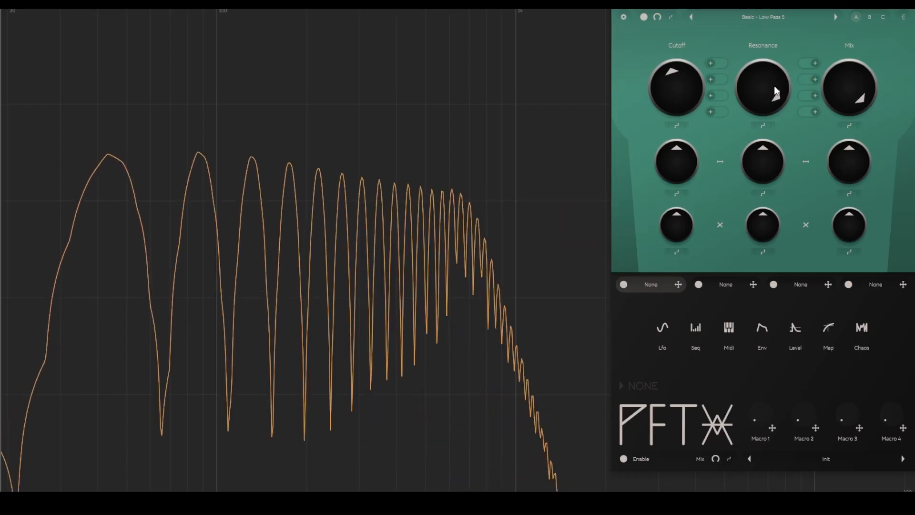
left_click_drag(774, 85, 782, 125)
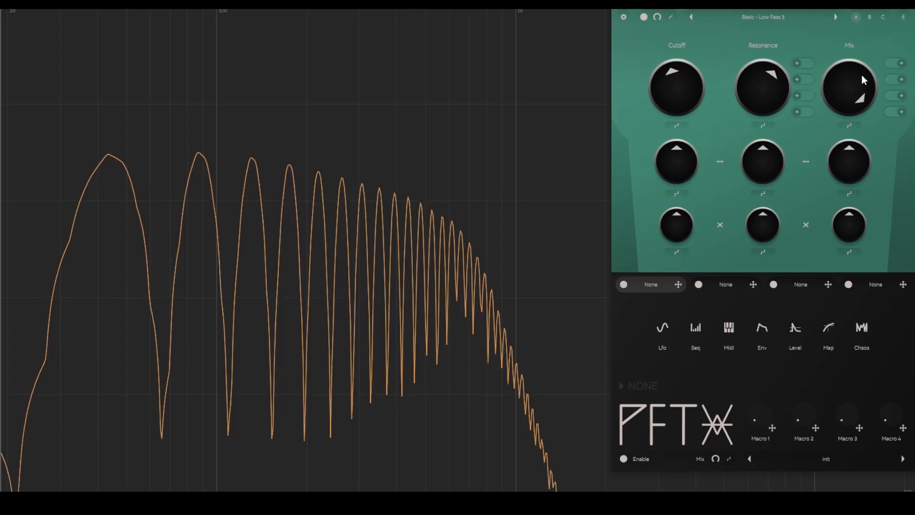
mouse_move(860, 77)
left_mouse_down()
mouse_move(849, 201)
mouse_move(856, 86)
left_mouse_up()
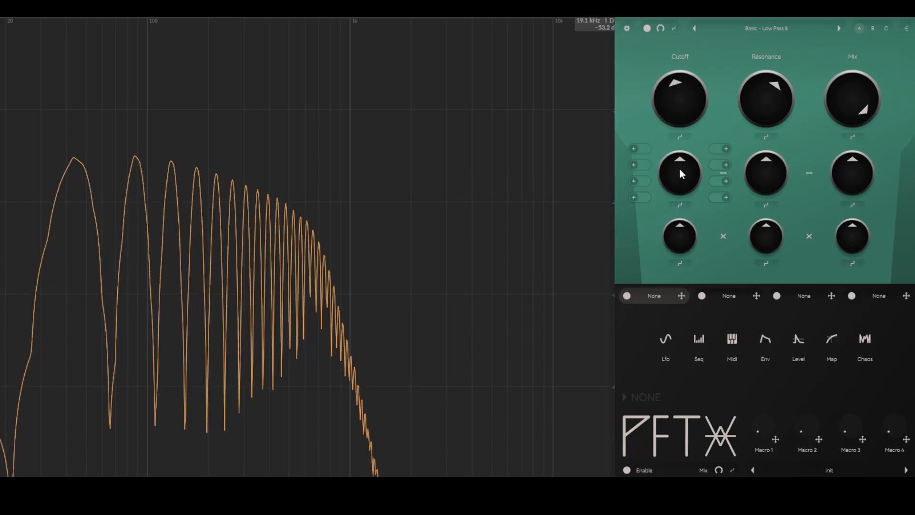
- Try out the offset knobs directly below Cutoff, Resonance and Mix, returning each one to its centre
mouse_move(679, 168)
left_mouse_down()
mouse_move(681, 189)
mouse_move(682, 172)
left_mouse_up()
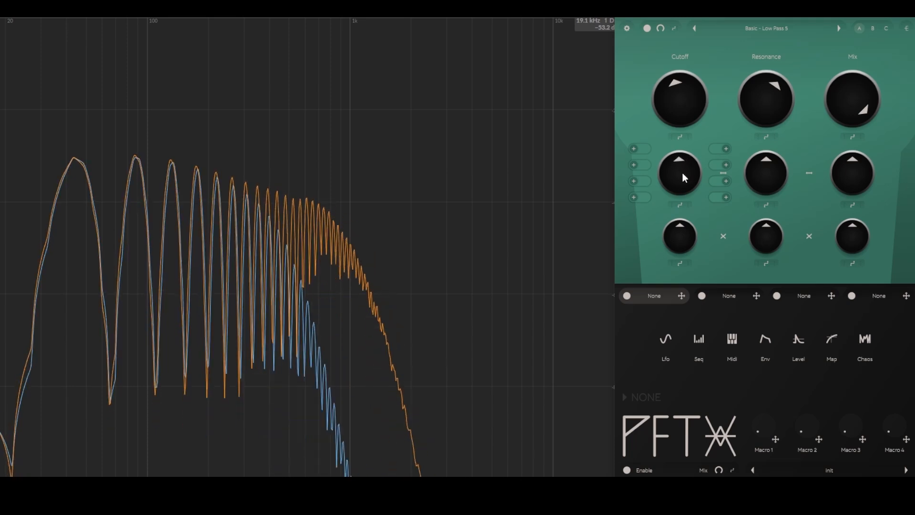
double_click(688, 178)
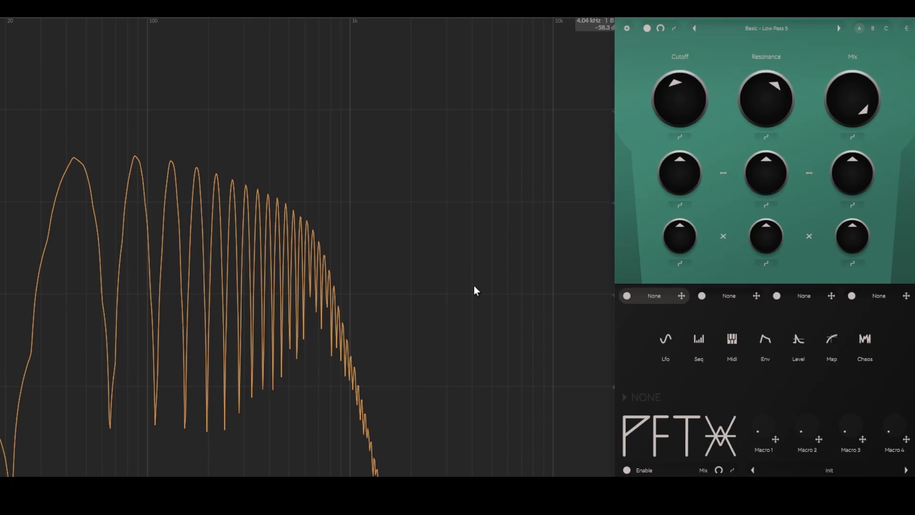
mouse_move(679, 175)
left_mouse_down()
mouse_move(684, 165)
mouse_move(680, 210)
mouse_move(687, 133)
mouse_move(680, 188)
mouse_move(683, 178)
left_mouse_up()
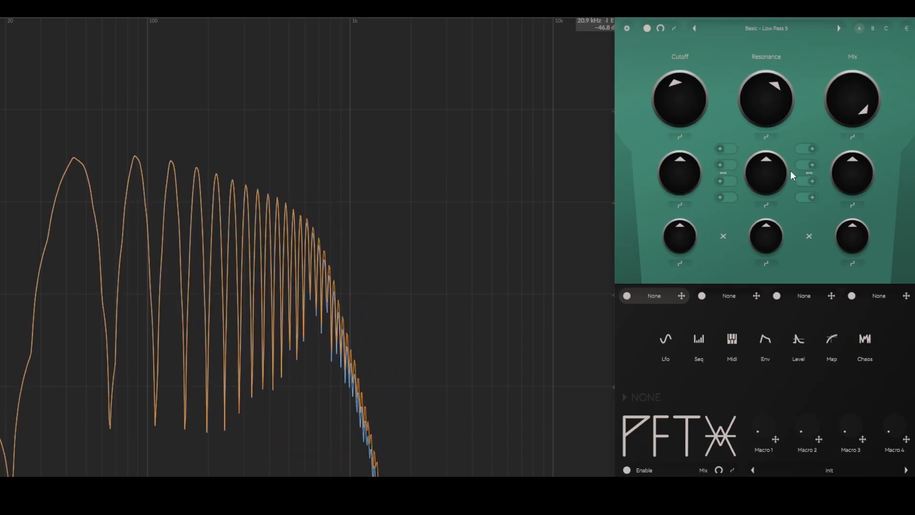
left_click_drag(774, 145, 772, 170)
left_click_drag(856, 175, 841, 245)
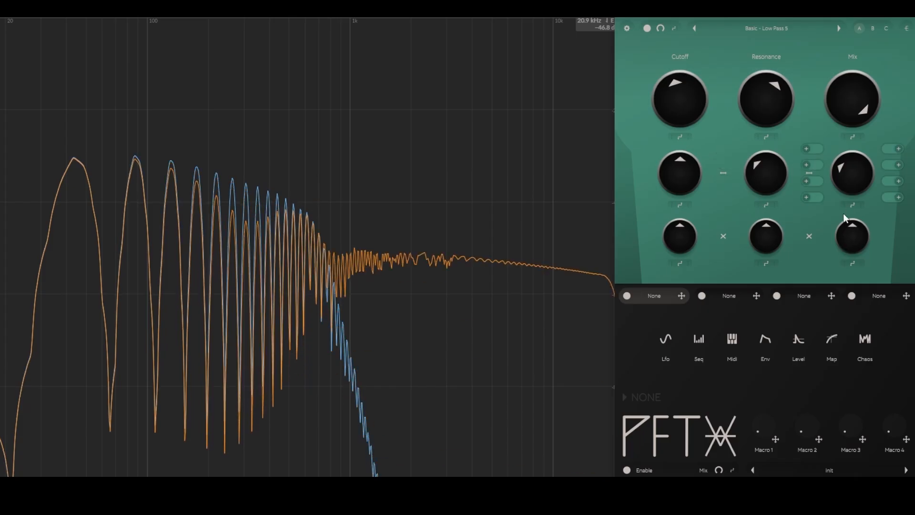
left_click_drag(851, 129, 850, 159)
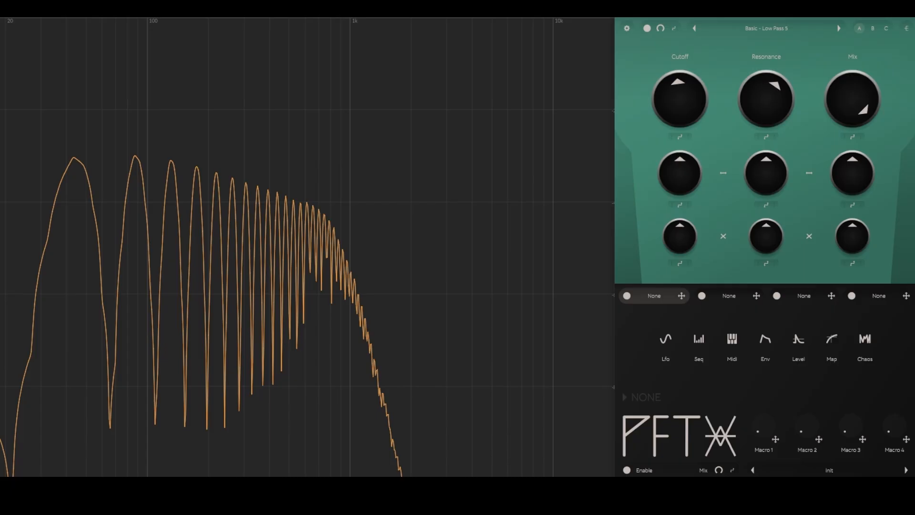
- Raise the offset knob below Cutoff and adjust the X Multiplier beneath it, applying the multiplier to the filter
left_click_drag(687, 193, 693, 166)
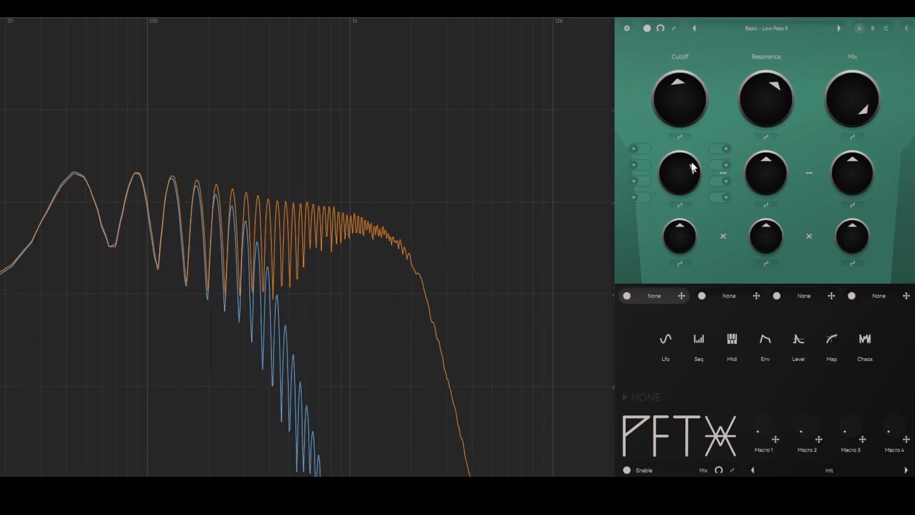
mouse_move(682, 239)
left_mouse_down()
mouse_move(671, 305)
mouse_move(687, 226)
left_mouse_up()
right_click(688, 227)
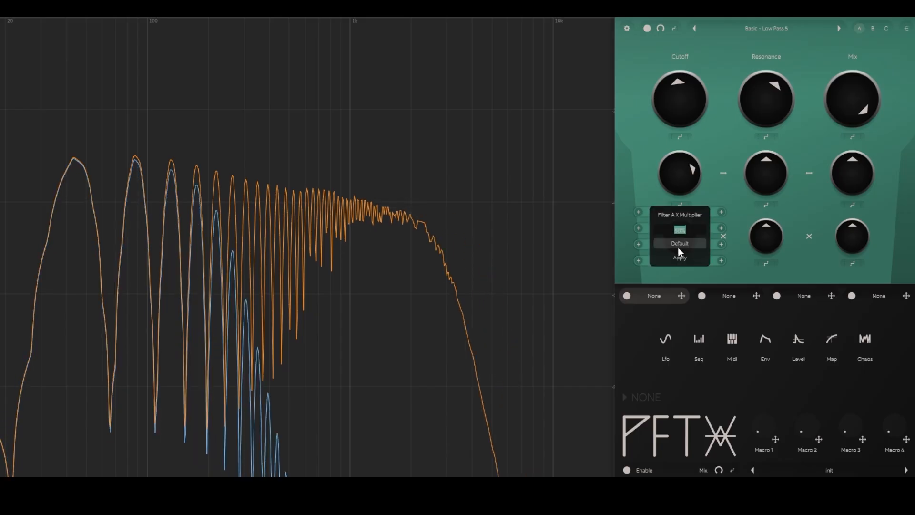
left_click(679, 257)
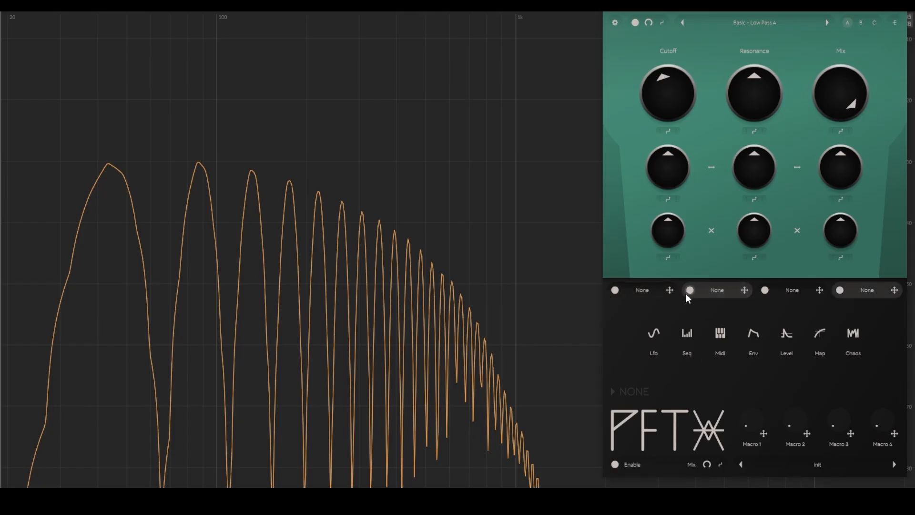
- Assign an LFO to the first modulator slot and route it to the offset knob below Cutoff
left_click(647, 295)
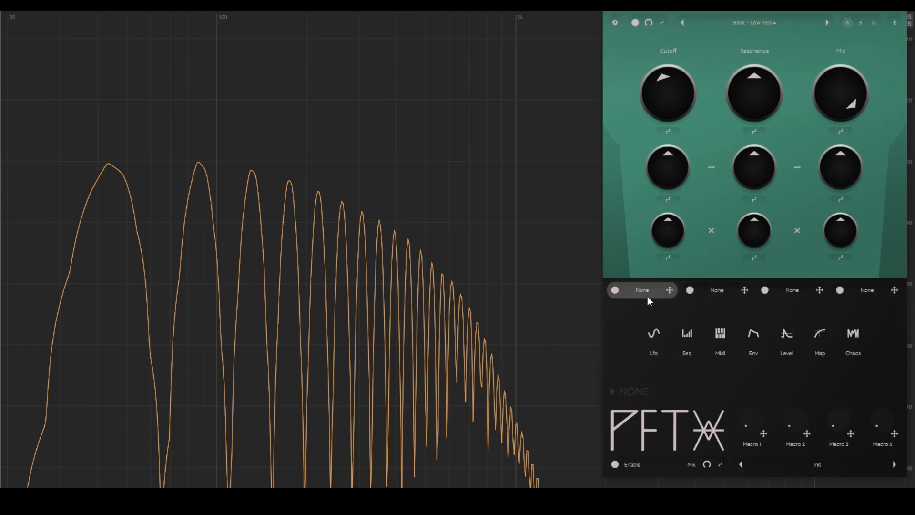
left_click(656, 349)
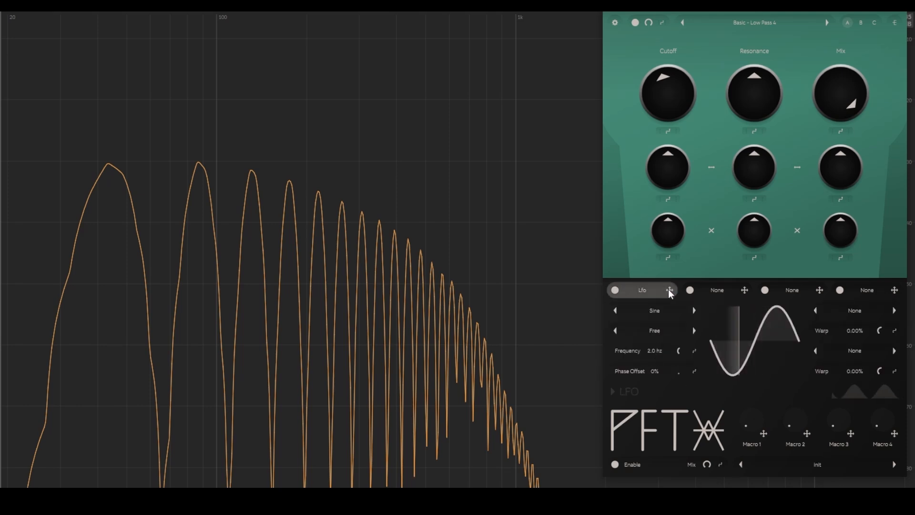
left_click_drag(670, 289, 676, 178)
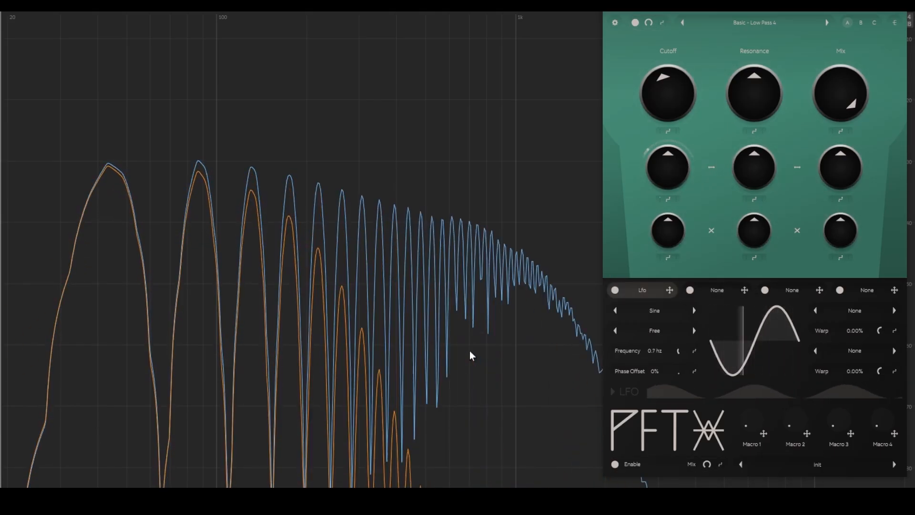
key("d")
left_click_drag(452, 398, 452, 457)
key("d")
- Change the LFO's waveform to Square and its rate mode to Standard
left_click(654, 311)
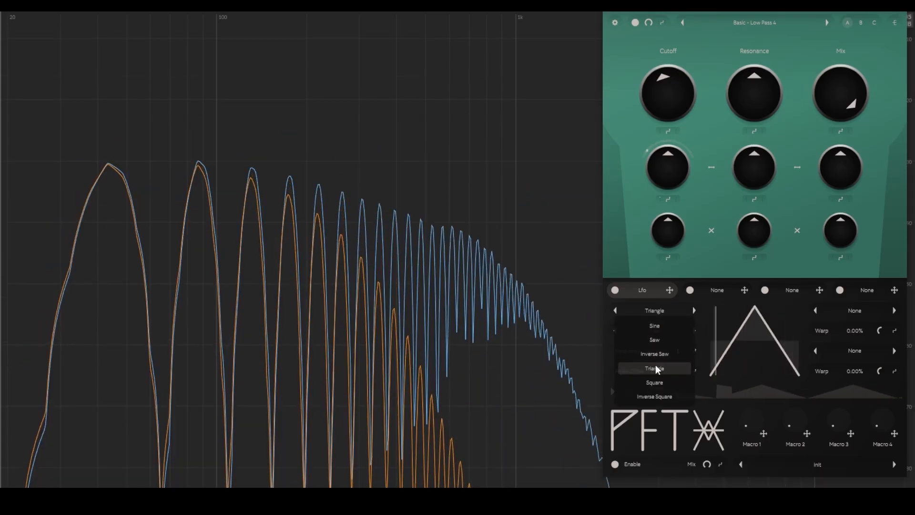
left_click(657, 384)
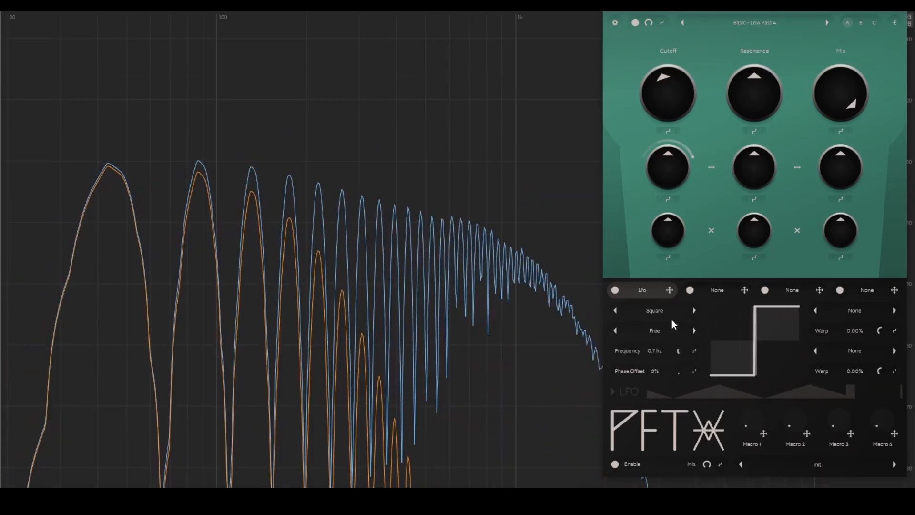
left_click(652, 331)
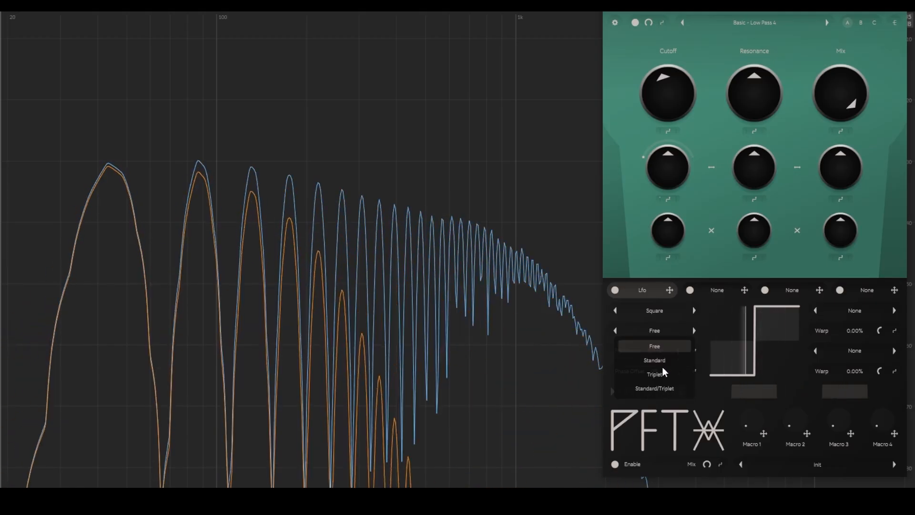
left_click(661, 362)
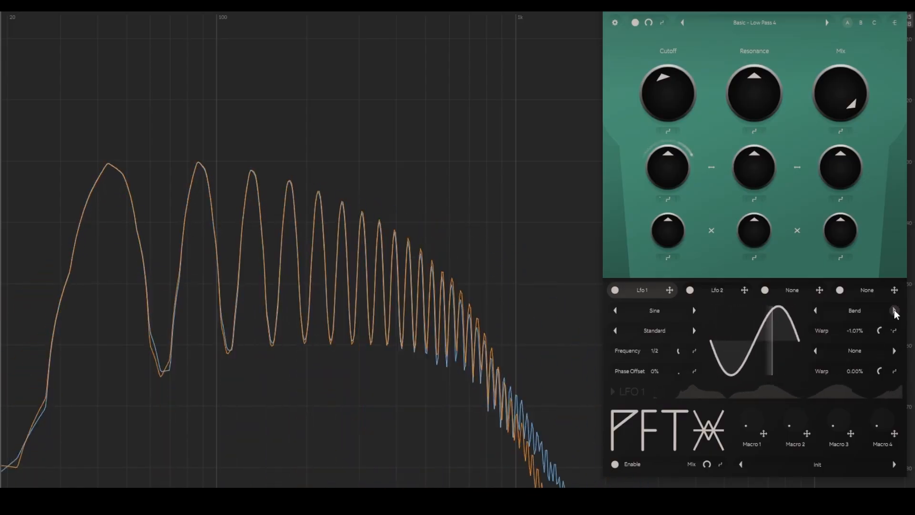
- Cycle LFO 1's first warp mode through the options, including Wiggle, Pwm, Tan and Sync, until it reaches None
left_click(894, 311)
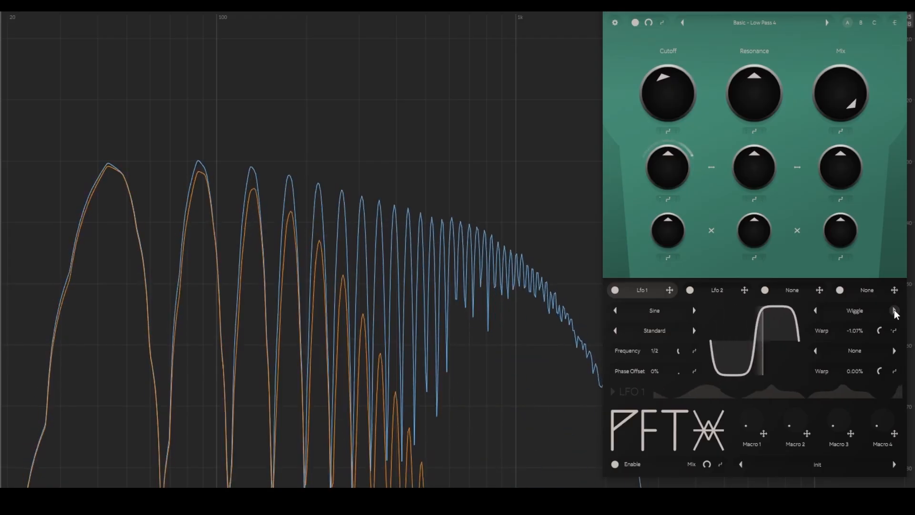
left_click(895, 311)
left_click(894, 311)
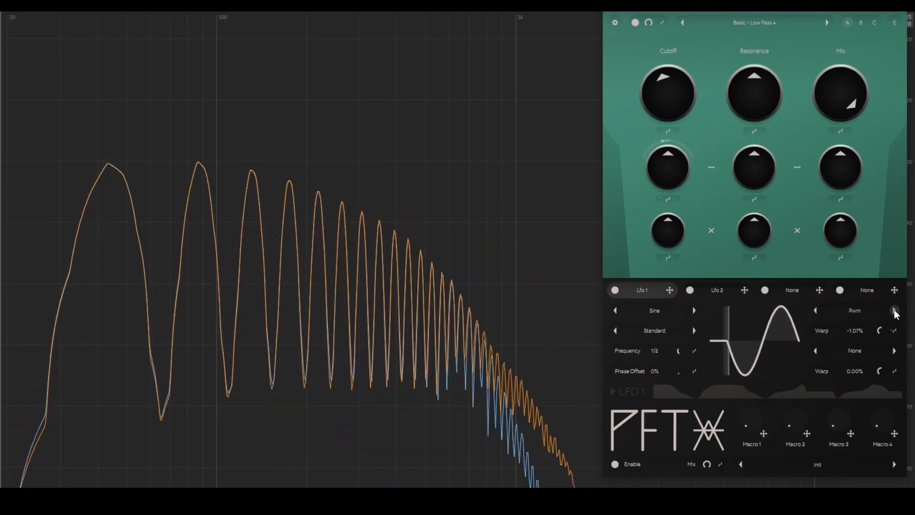
left_click(895, 311)
left_click(894, 311)
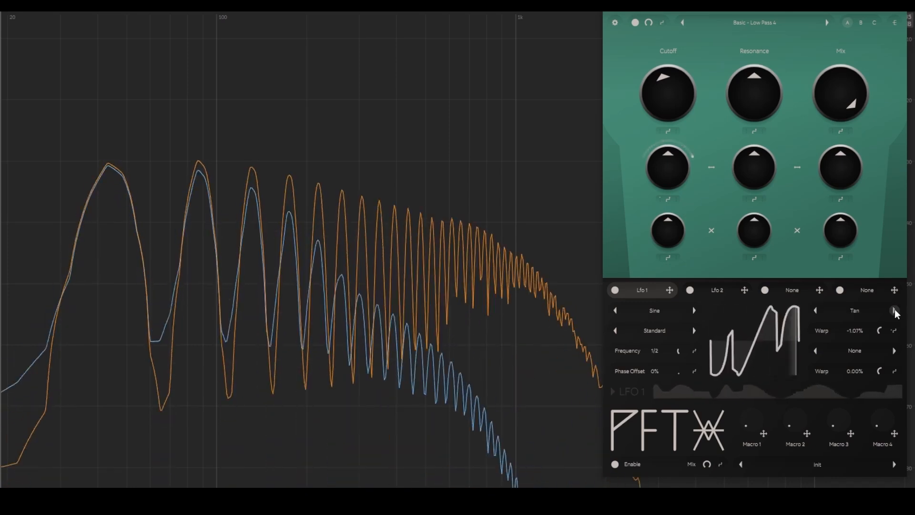
left_click(894, 311)
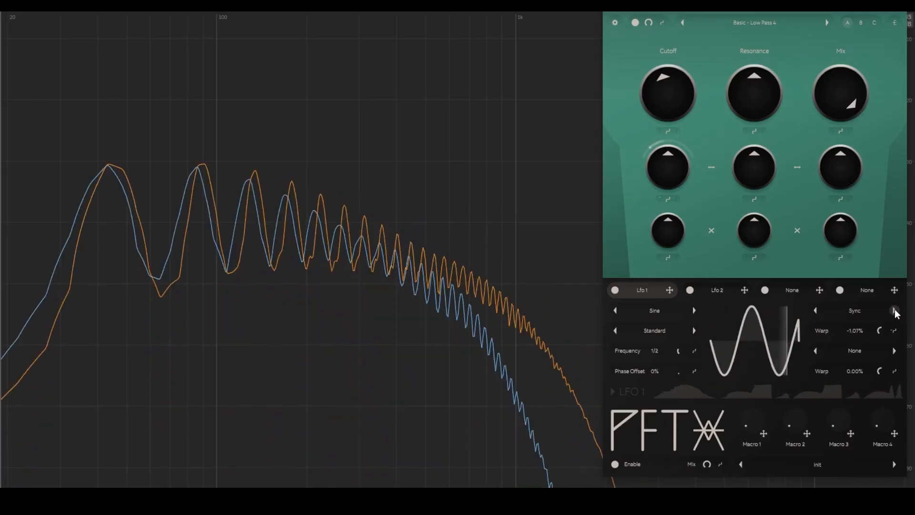
left_click(895, 311)
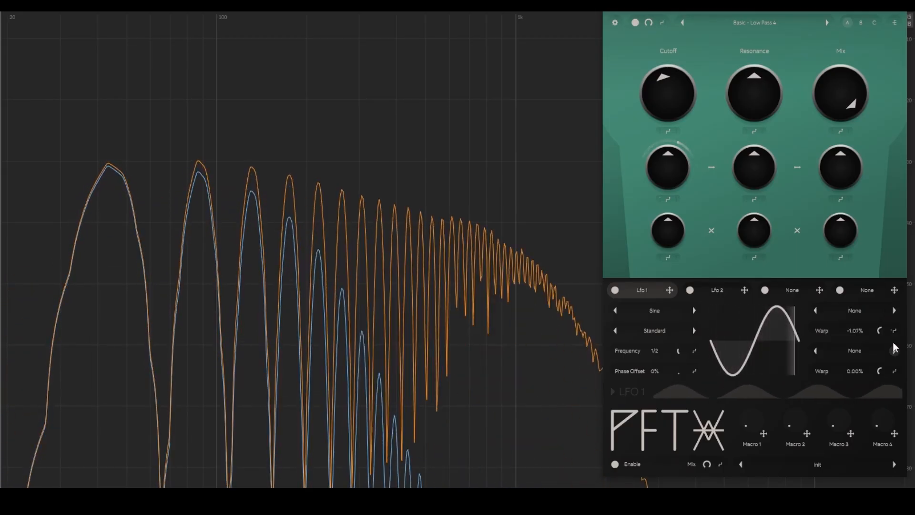
- Set LFO 1's first warp mode to Bend and the amount of its second warp, Skew, to 18.13%
left_click(895, 311)
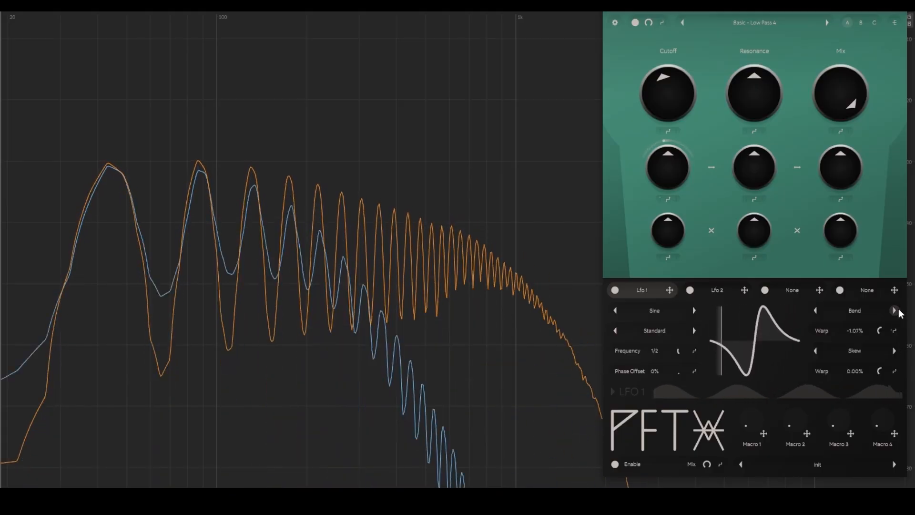
left_click_drag(854, 370, 883, 332)
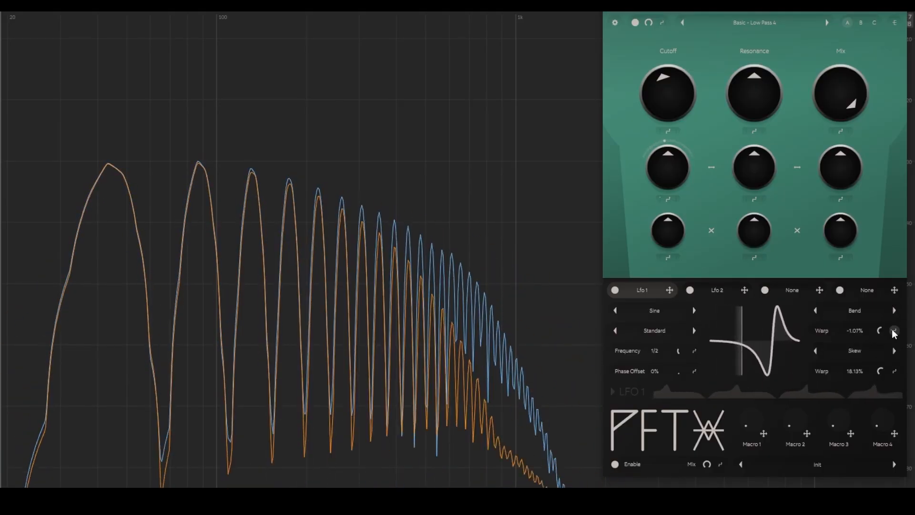
left_click(894, 330)
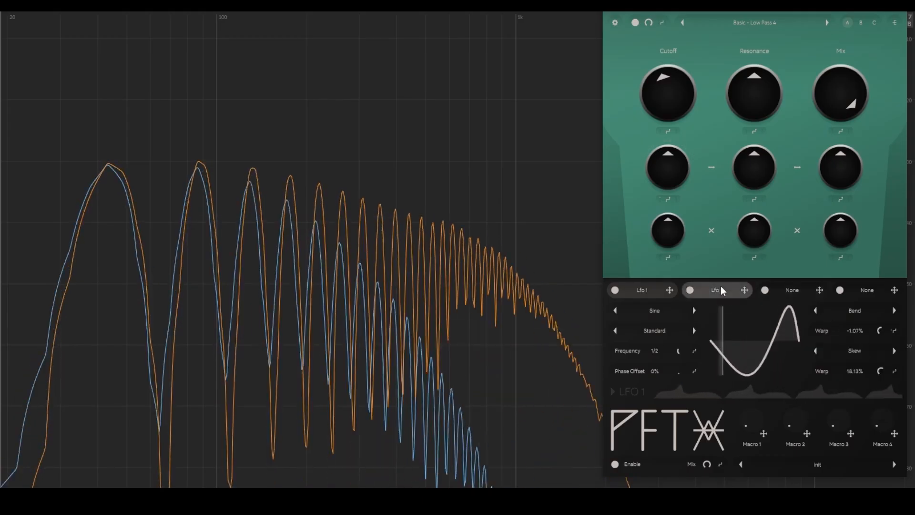
left_click(721, 290)
left_click(664, 291)
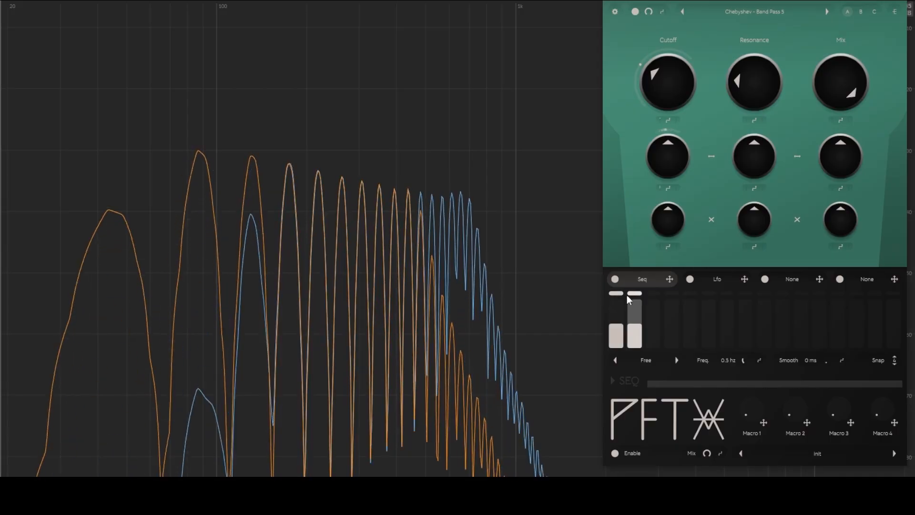
- Extend the Seq modulator to 11 steps, draw varied step levels, and set Smooth to 1 ms
left_click_drag(627, 296, 762, 296)
mouse_move(653, 341)
left_mouse_down()
mouse_move(690, 345)
mouse_move(774, 314)
left_mouse_up()
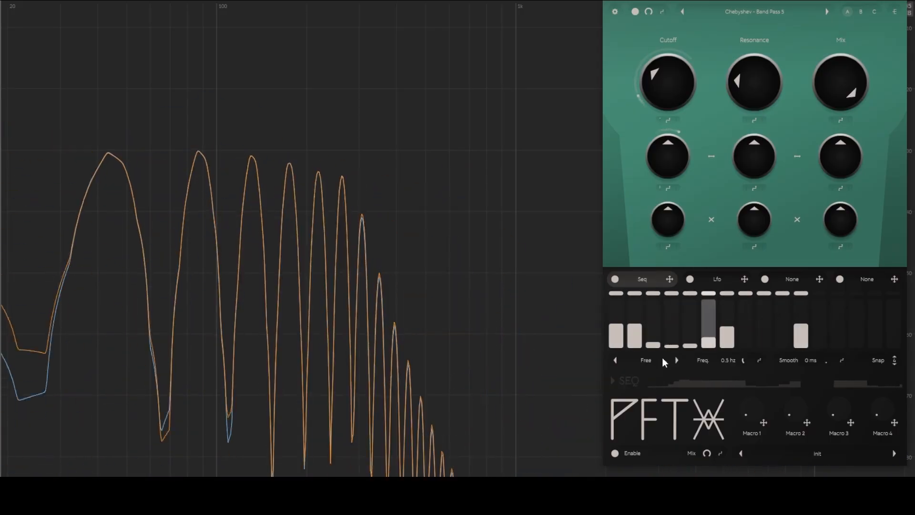
left_click_drag(826, 361, 831, 347)
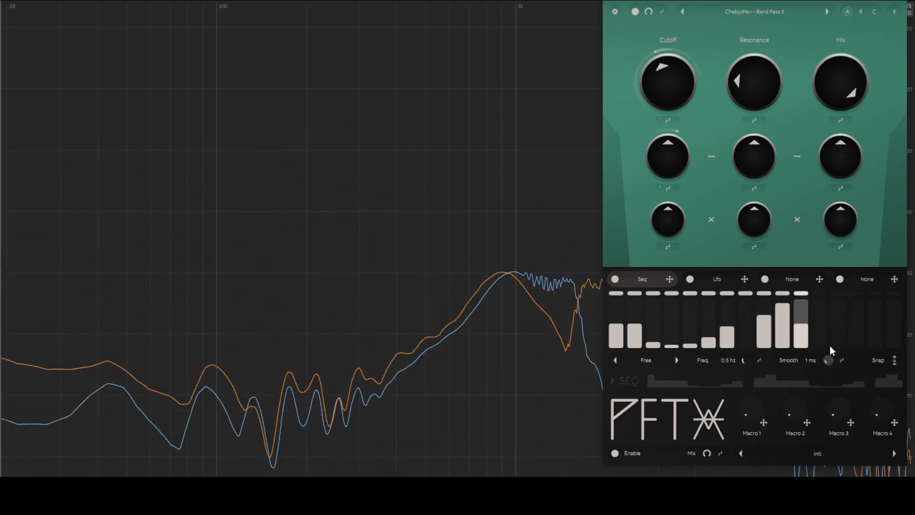
- Raise the Seq modulator's Smooth time above 1 ms to soften the transitions between steps
left_click_drag(830, 345, 831, 316)
left_click_drag(831, 315, 835, 266)
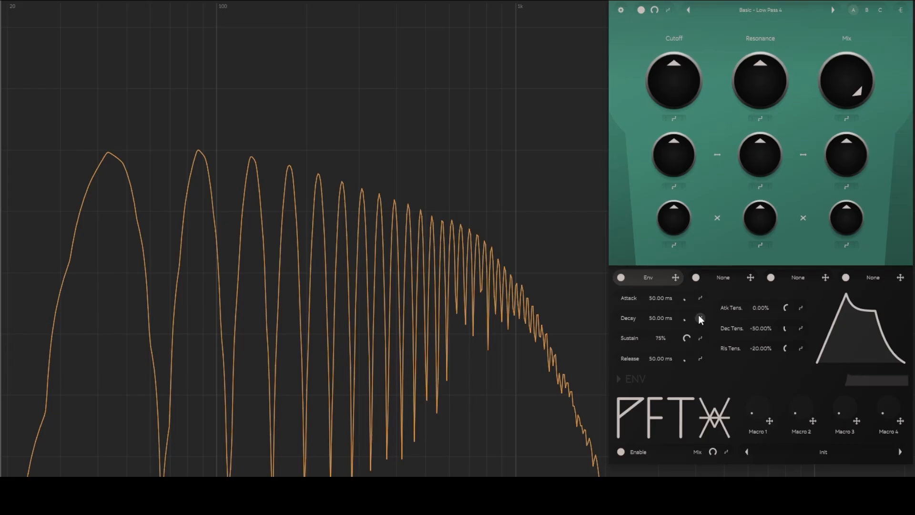
- Set the Env modulator's Attack to 5.33 ms and Atk Tens. to -19.20%, readjust the tension, and lengthen the Attack
mouse_move(686, 300)
left_mouse_down()
mouse_move(688, 282)
mouse_move(689, 313)
left_mouse_up()
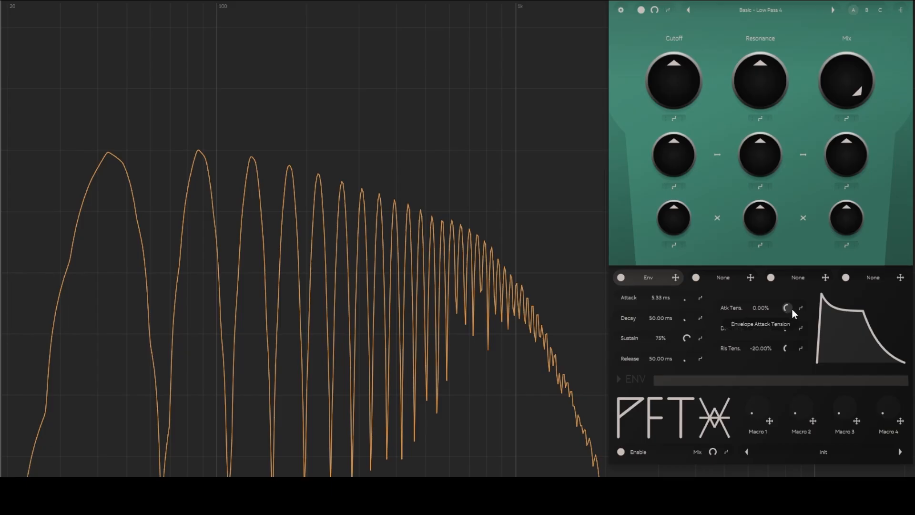
mouse_move(790, 308)
left_mouse_down()
mouse_move(782, 338)
mouse_move(782, 310)
left_mouse_up()
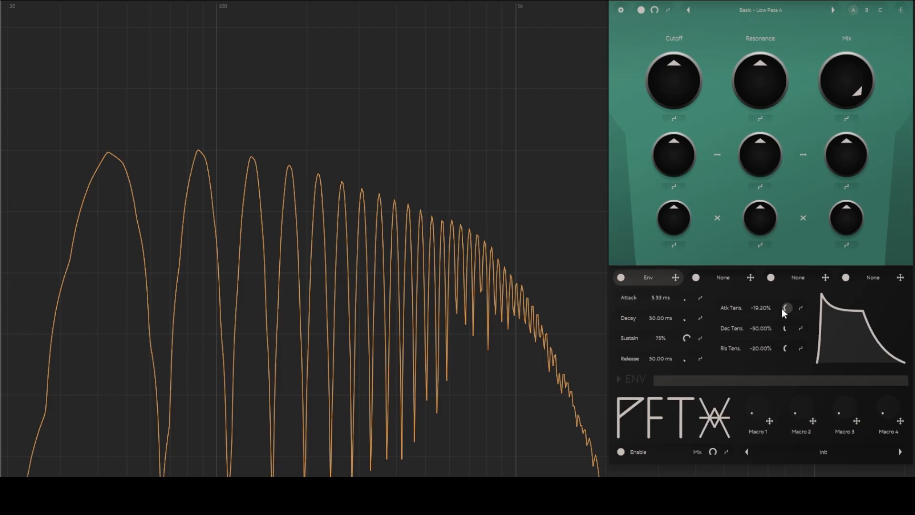
left_click_drag(781, 232, 771, 320)
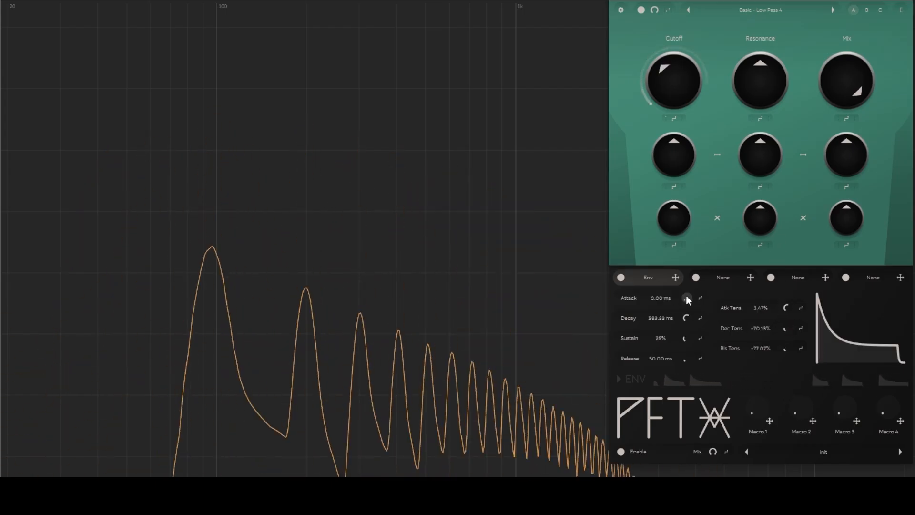
left_click_drag(687, 298, 693, 261)
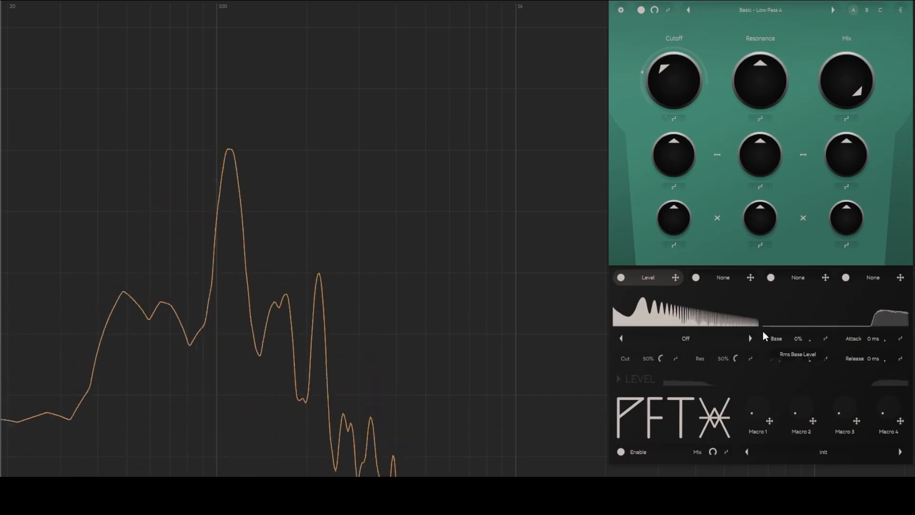
- Set the Level modulator's input filter to High Pass and raise its Attack and Release times
left_click(687, 338)
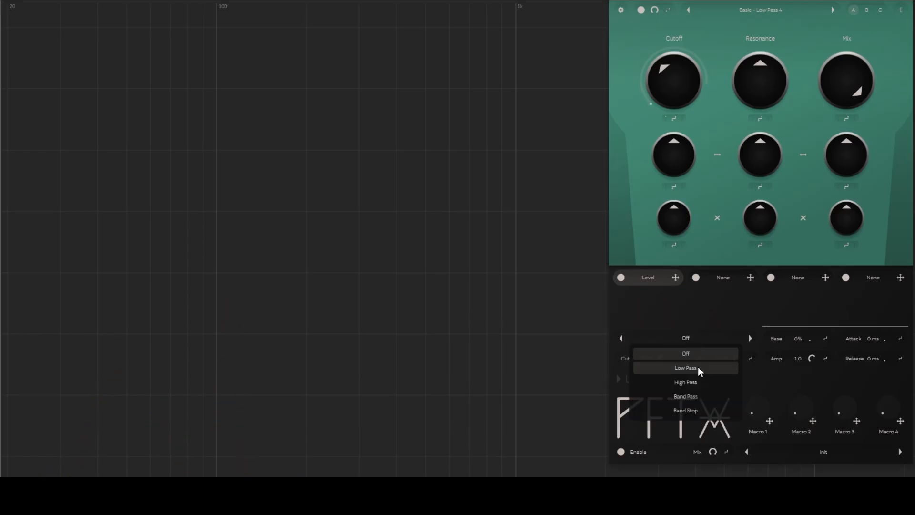
left_click(691, 382)
mouse_move(663, 357)
left_mouse_down()
mouse_move(668, 345)
mouse_move(663, 358)
left_mouse_up()
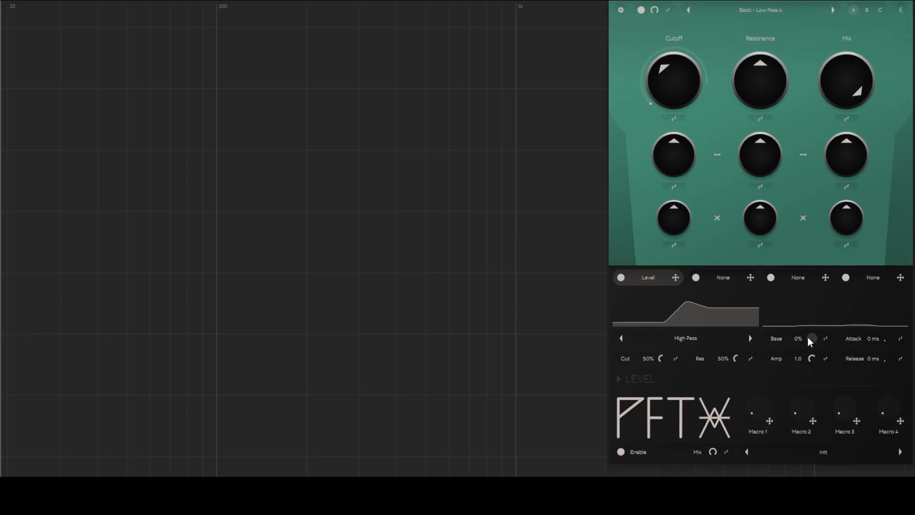
left_click_drag(890, 340, 892, 296)
left_click_drag(888, 358, 902, 296)
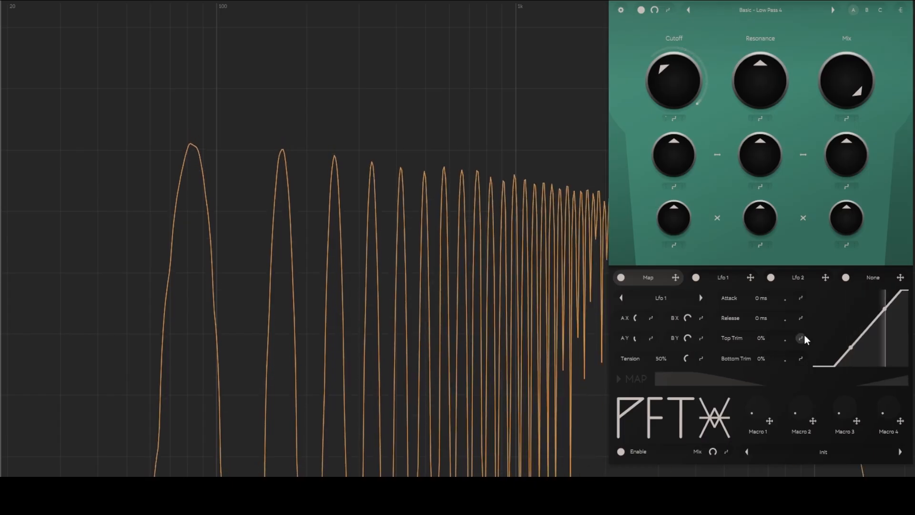
- With Lfo 1 as the Map modulator's source, set Attack to 71 ms and Release to 148 ms, and assign Lfo 2 to A X
left_click(660, 298)
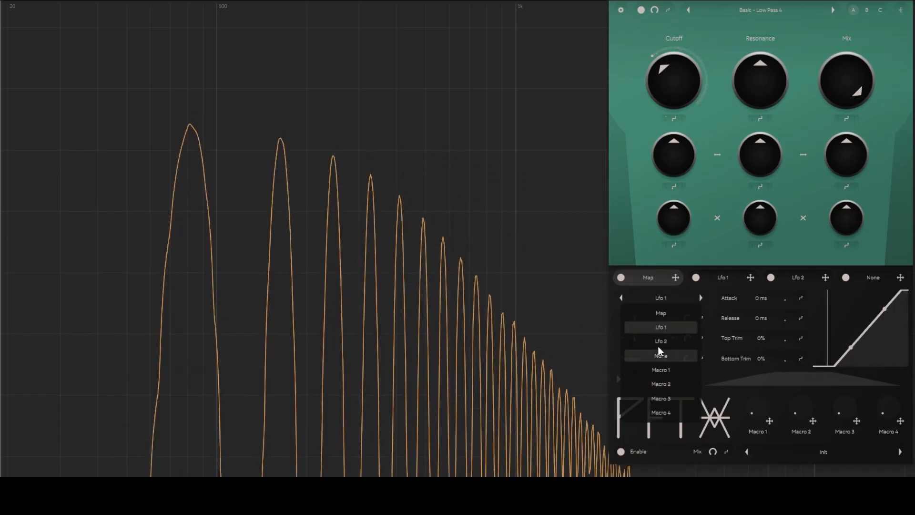
left_click(660, 327)
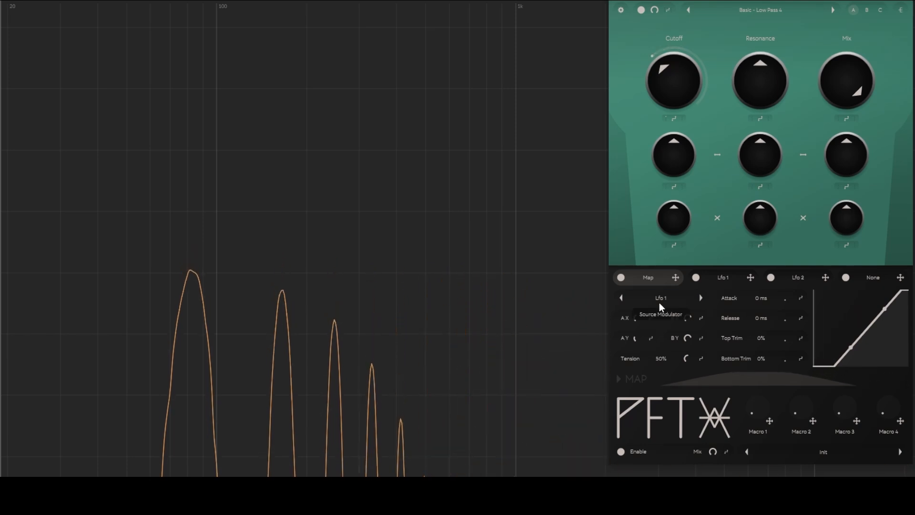
left_click_drag(785, 298, 795, 273)
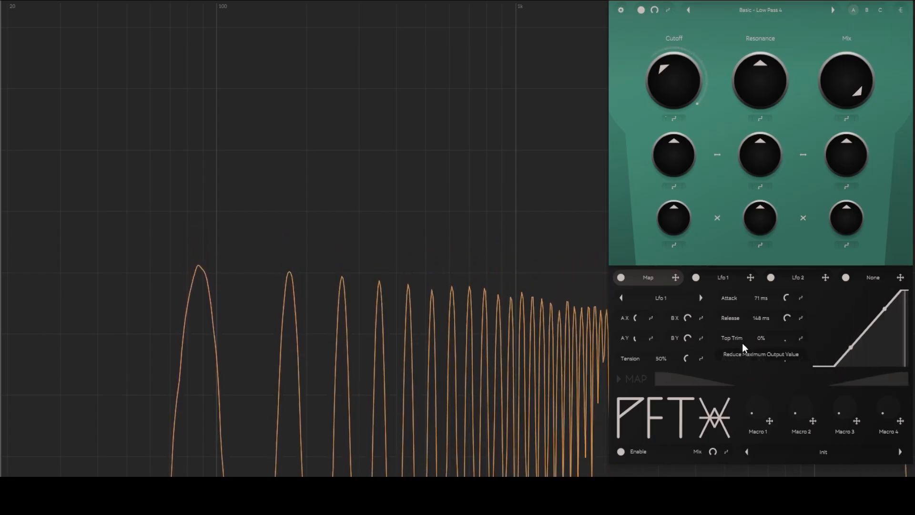
left_click_drag(826, 278, 636, 318)
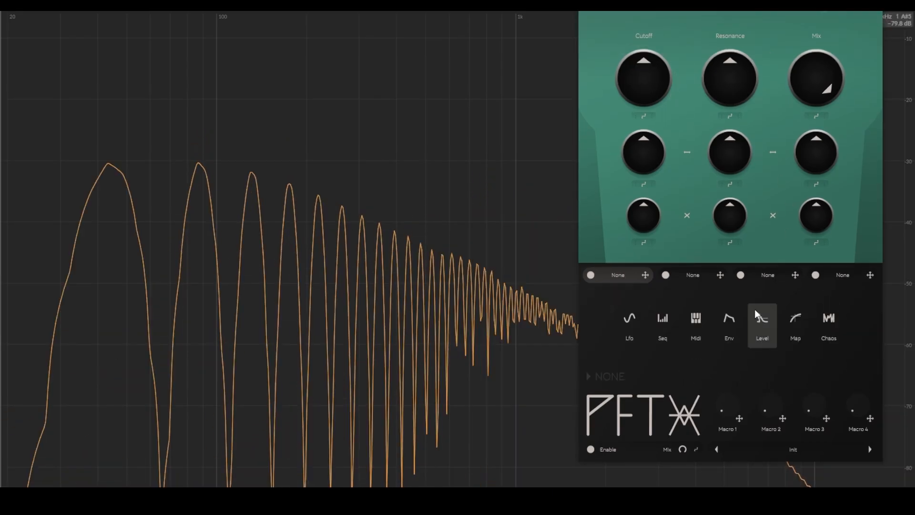
- Add a Chaos modulator and change its noise type from Twister to Perlin and on to Cellular
left_click(837, 318)
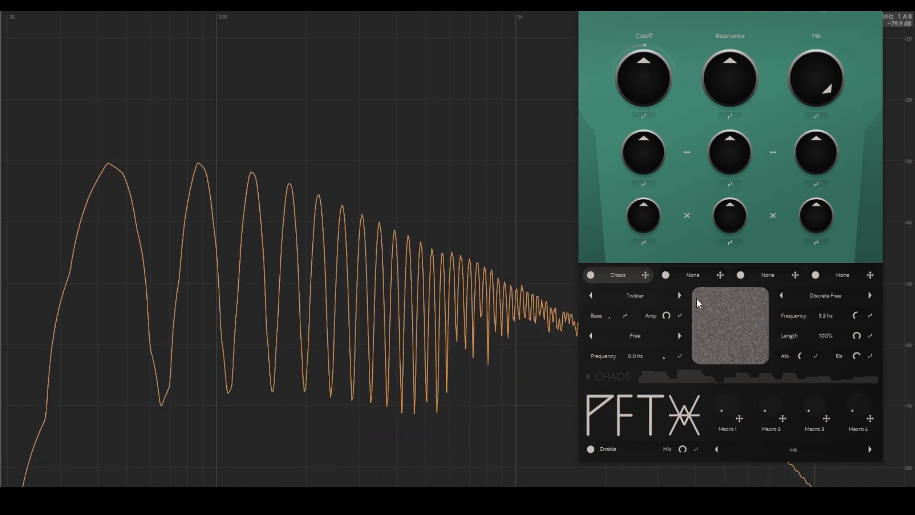
left_click(679, 296)
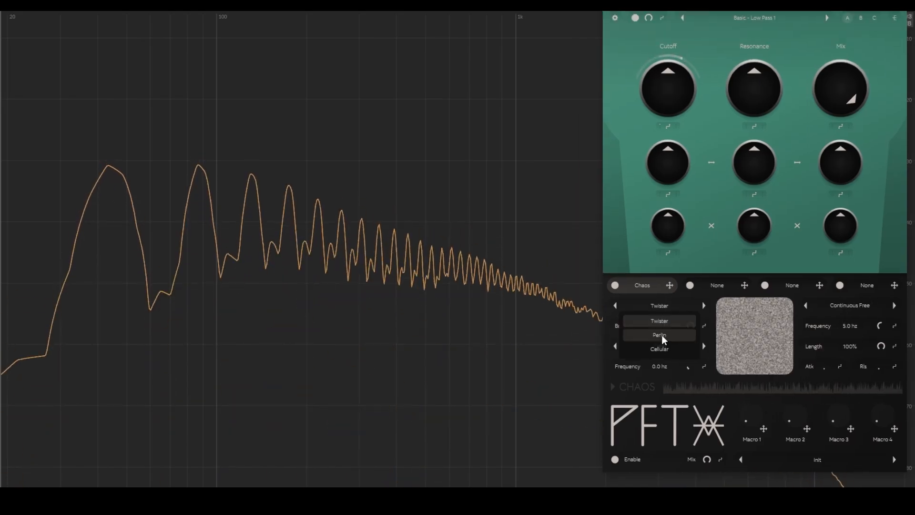
left_click(662, 335)
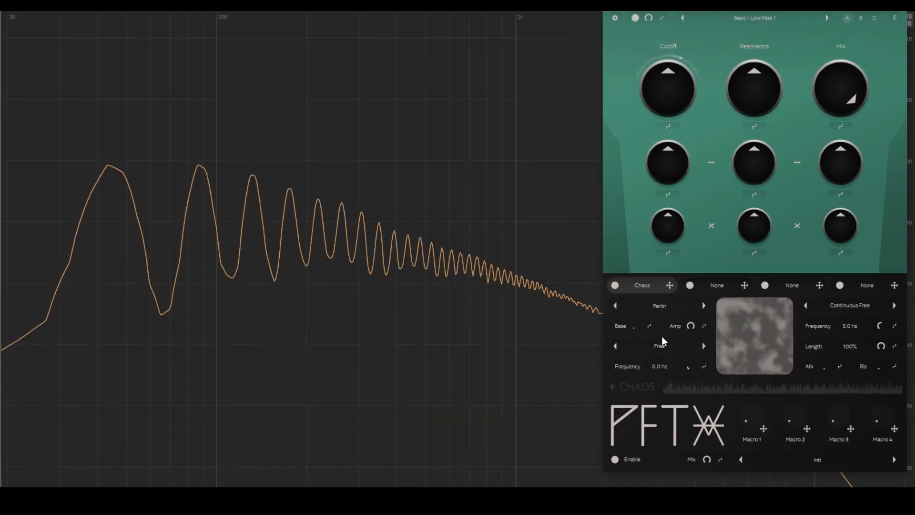
left_click(661, 309)
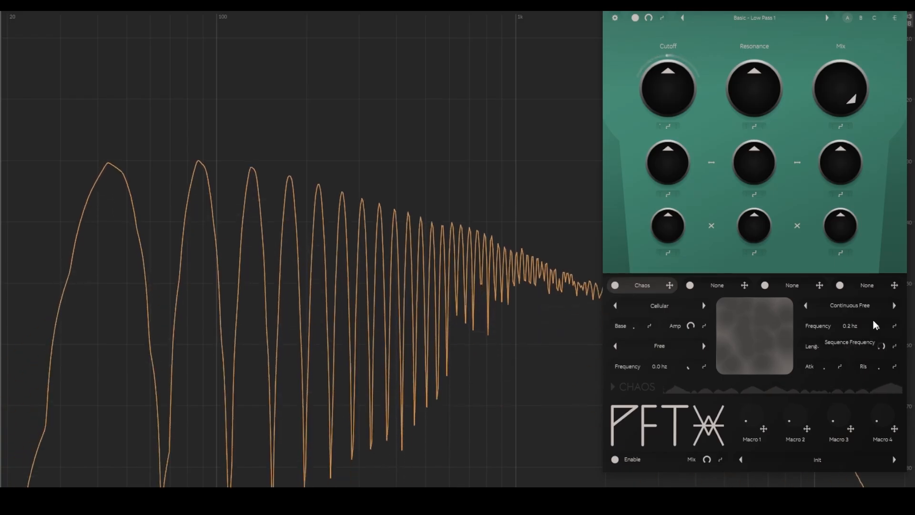
- Switch the Chaos modulator's sequence mode to Discrete Free and back to Continuous Free
left_click(862, 306)
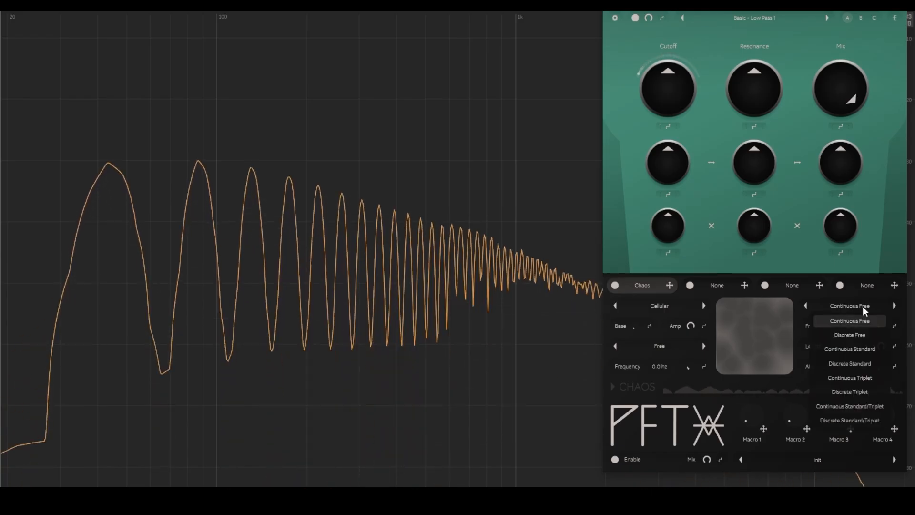
left_click(850, 335)
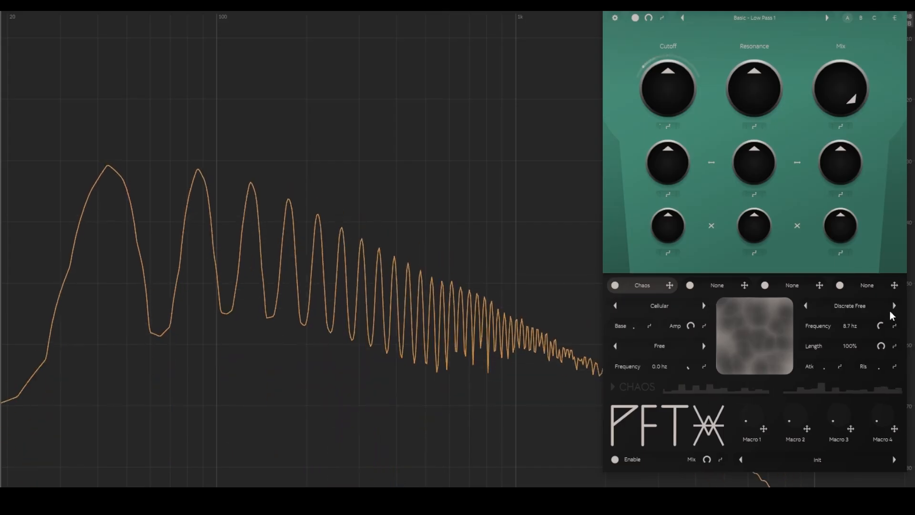
left_click(850, 305)
left_click(854, 319)
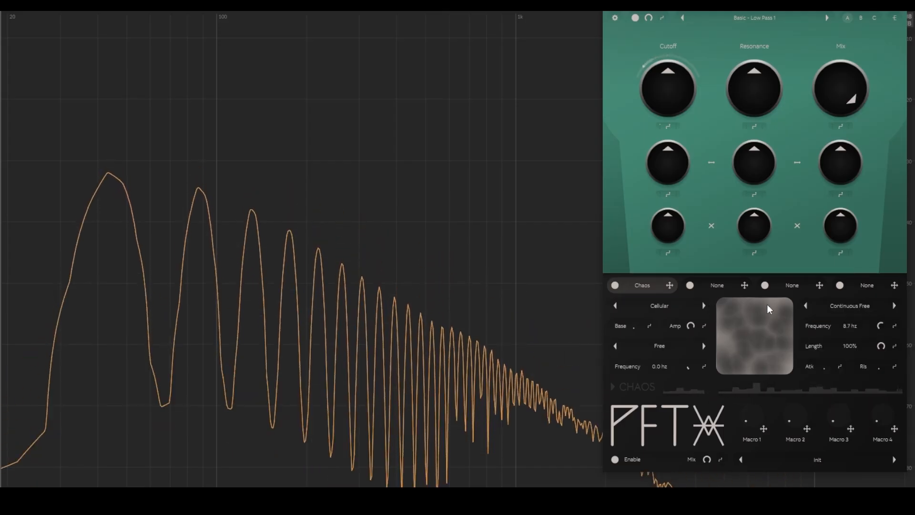
- Cycle the Chaos noise type backward through Perlin and Twister to Cellular
left_click(615, 306)
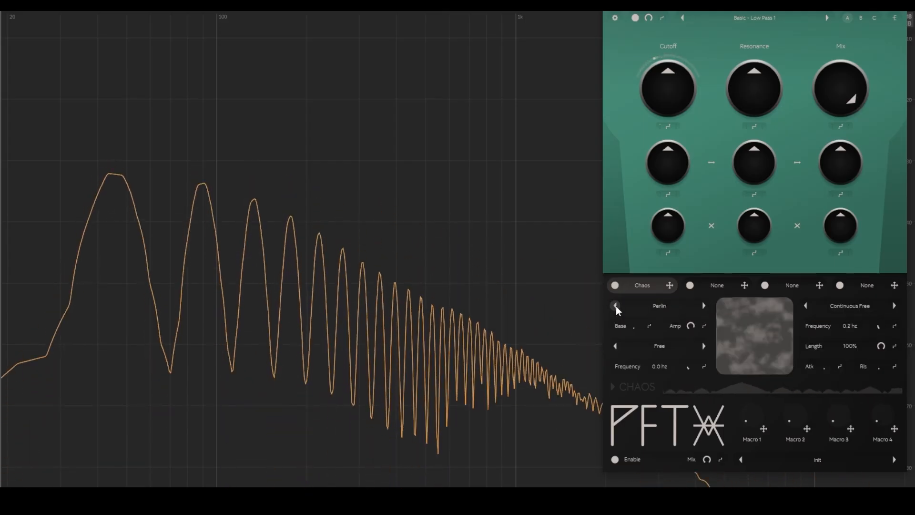
left_click(615, 306)
left_click(615, 306)
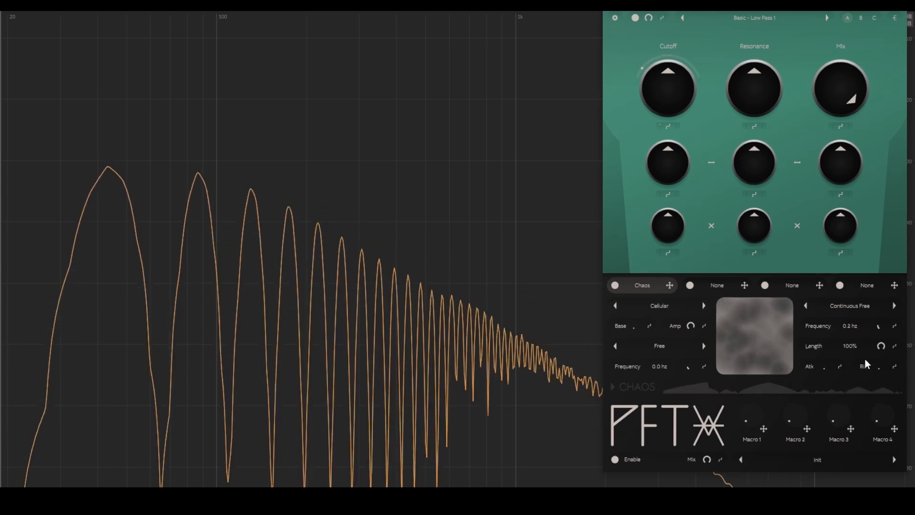
- Raise the Chaos modulator's Atk and Rls smoothing
left_click_drag(824, 367, 837, 342)
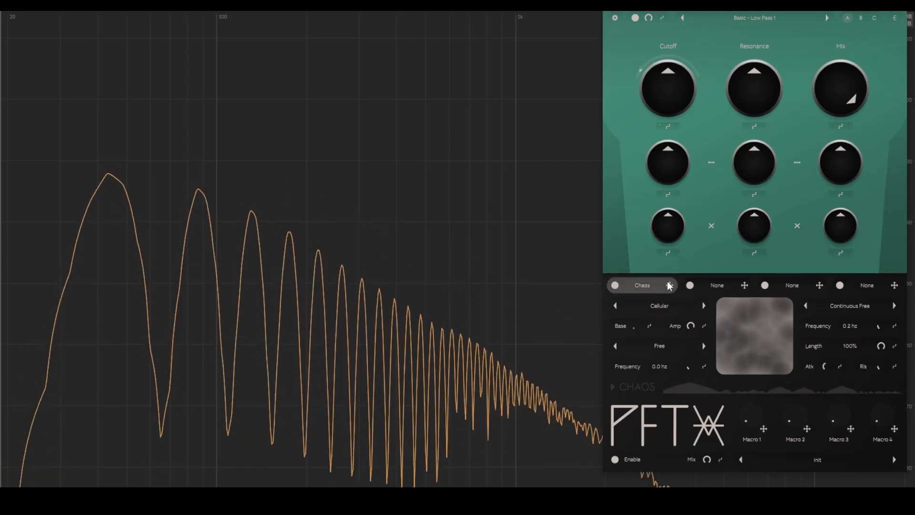
mouse_move(669, 284)
left_mouse_down()
mouse_move(778, 263)
mouse_move(656, 287)
left_mouse_up()
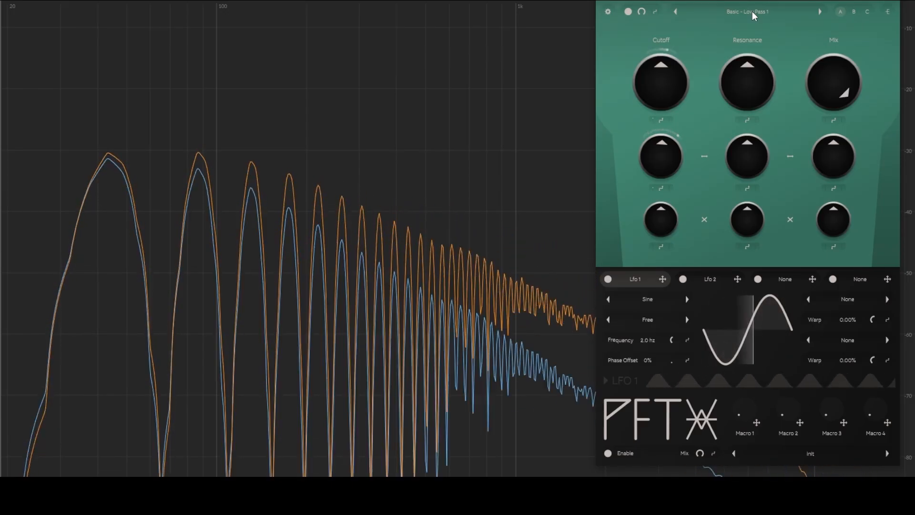
- Audition the Basic filters Band Stop 3, Band Stop 2, High Pass 4 and lower High Pass orders, and return to Low Pass 1
left_click(753, 13)
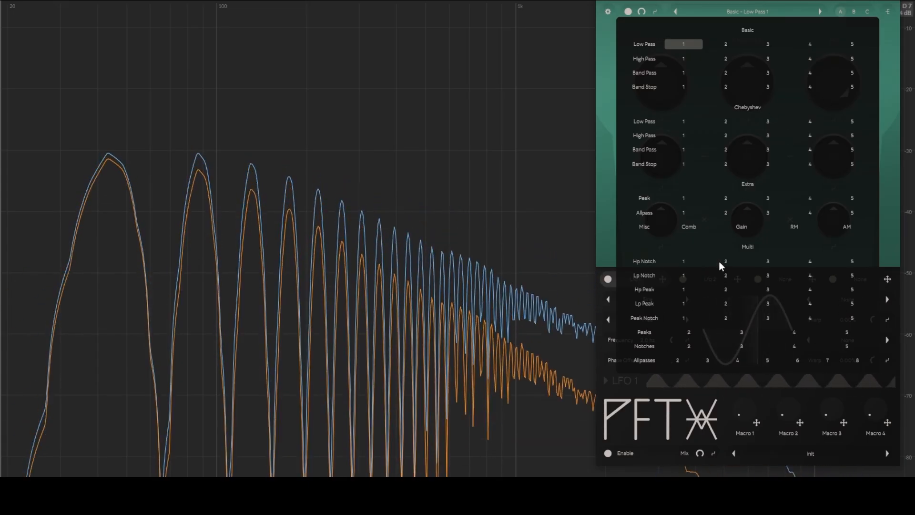
left_click(765, 89)
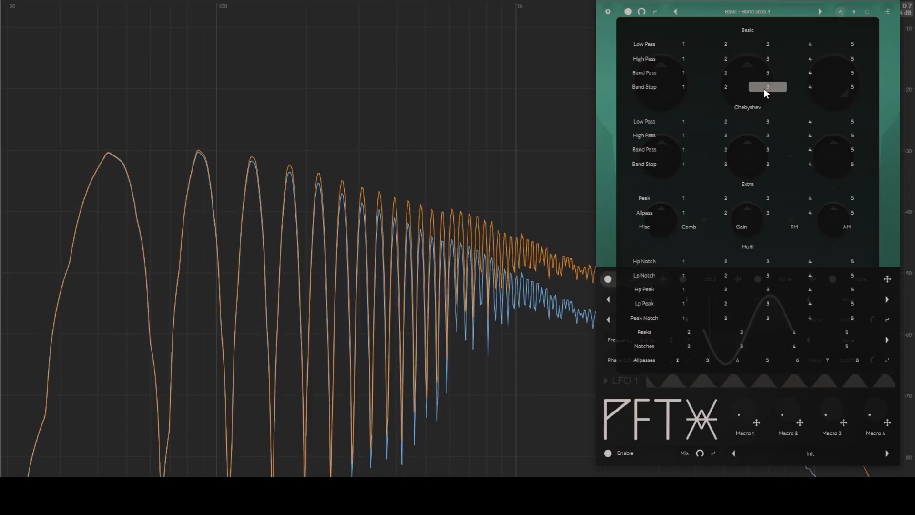
left_click(720, 90)
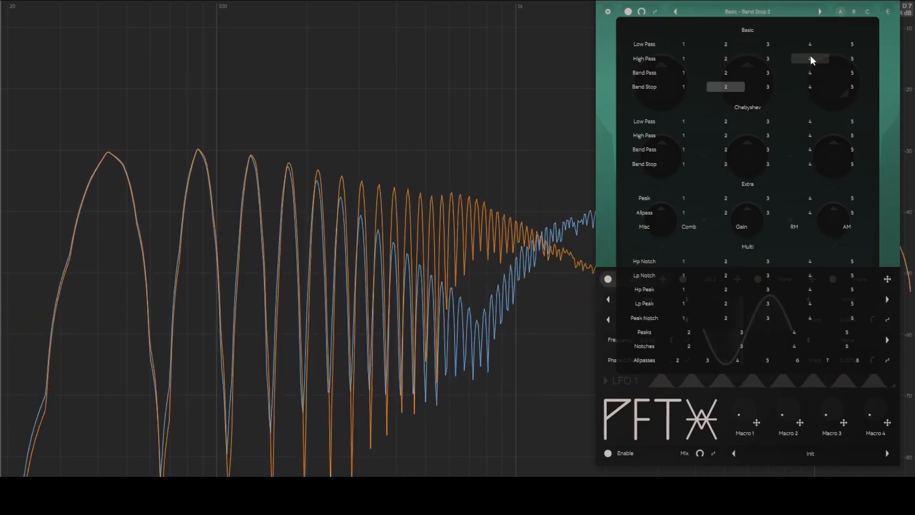
left_click(812, 60)
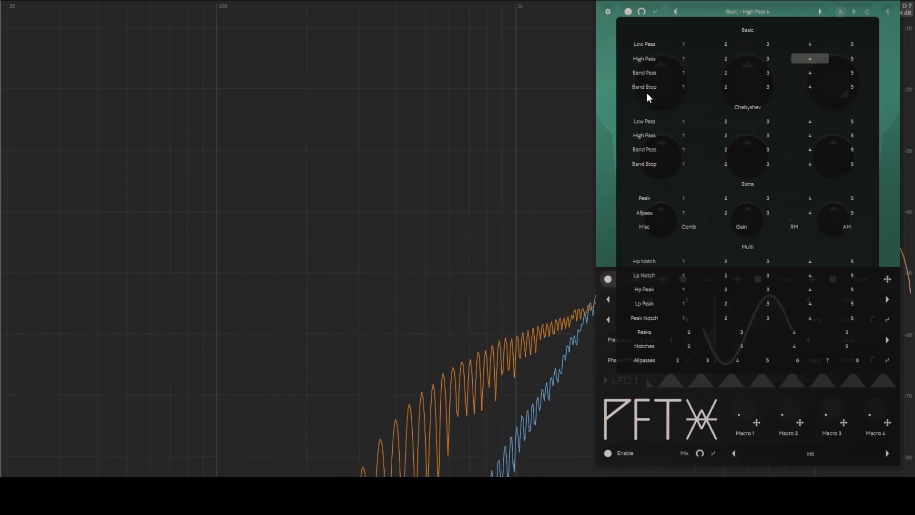
left_click(768, 59)
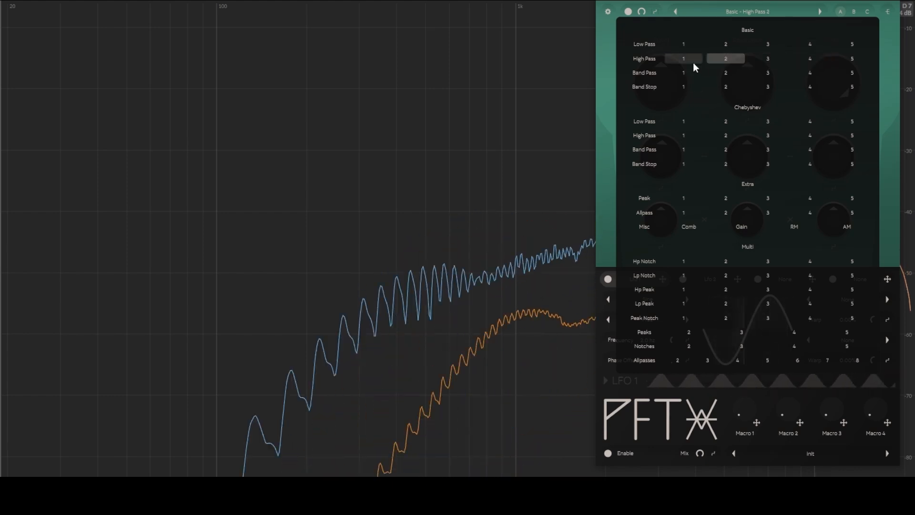
left_click(677, 47)
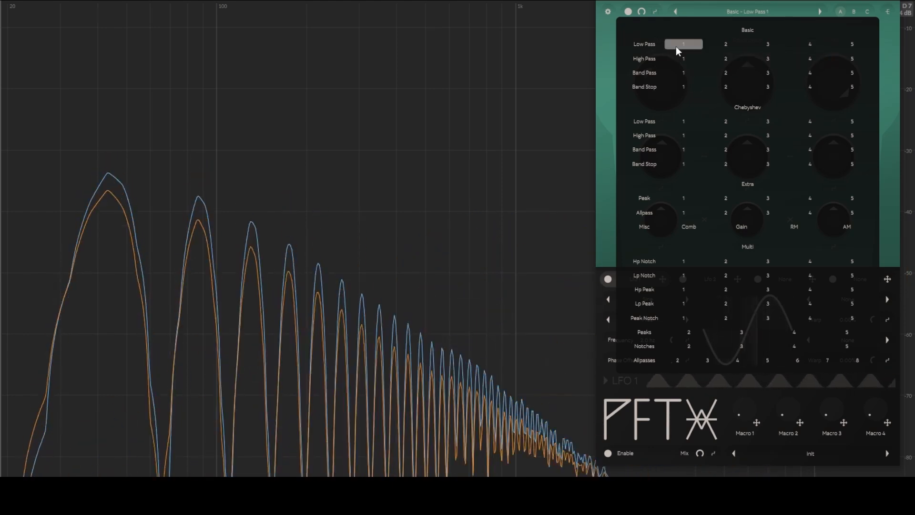
- Step the filter type upward through the Basic Low Pass orders, including Low Pass 3 and Low Pass 4
left_click(819, 13)
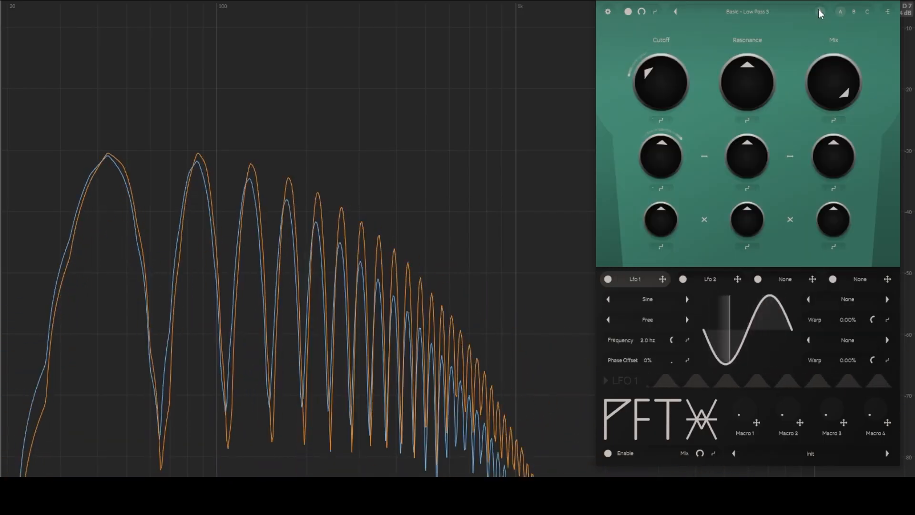
left_click(820, 13)
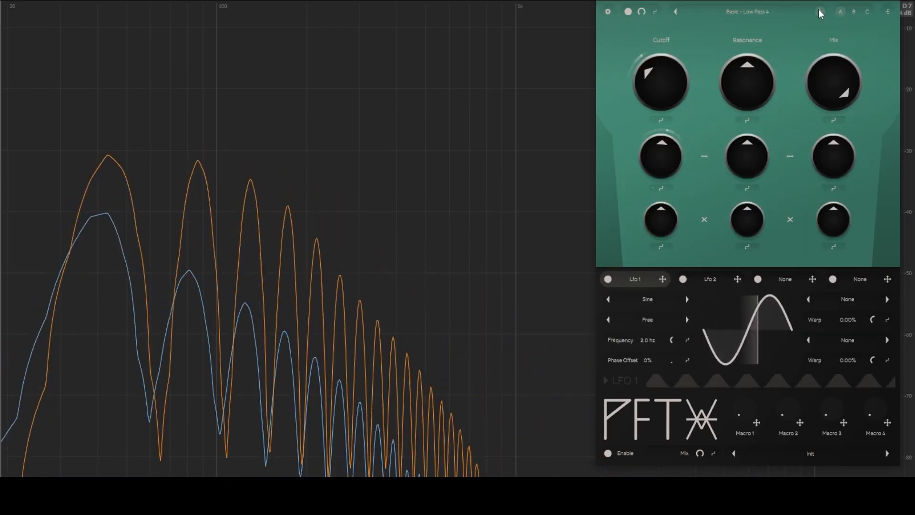
left_click(819, 12)
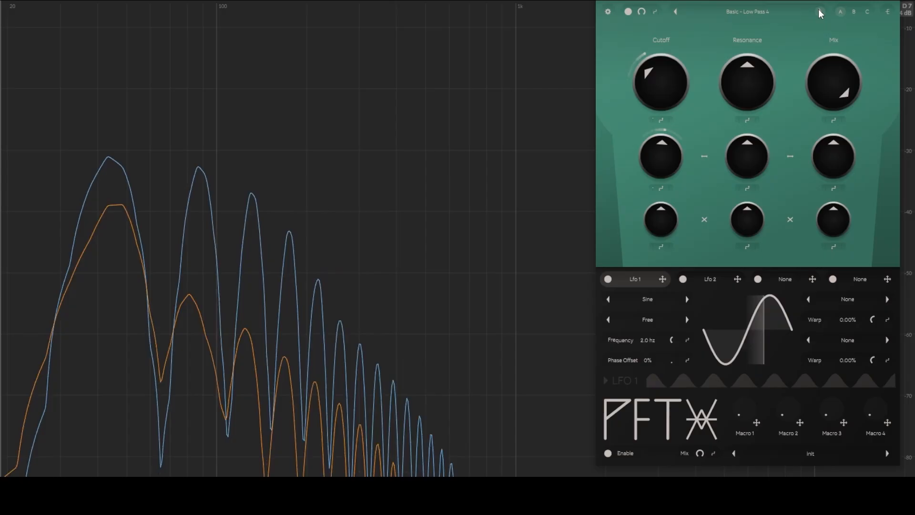
- Compare Chebyshev Low Pass 5 and Band Pass 5 with the Basic filter, and select Basic Low Pass 5
left_click(710, 15)
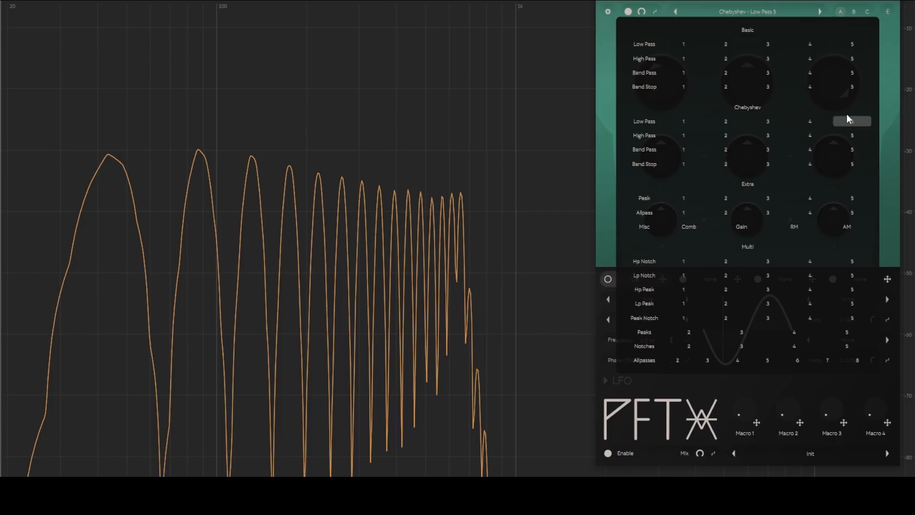
left_click(854, 45)
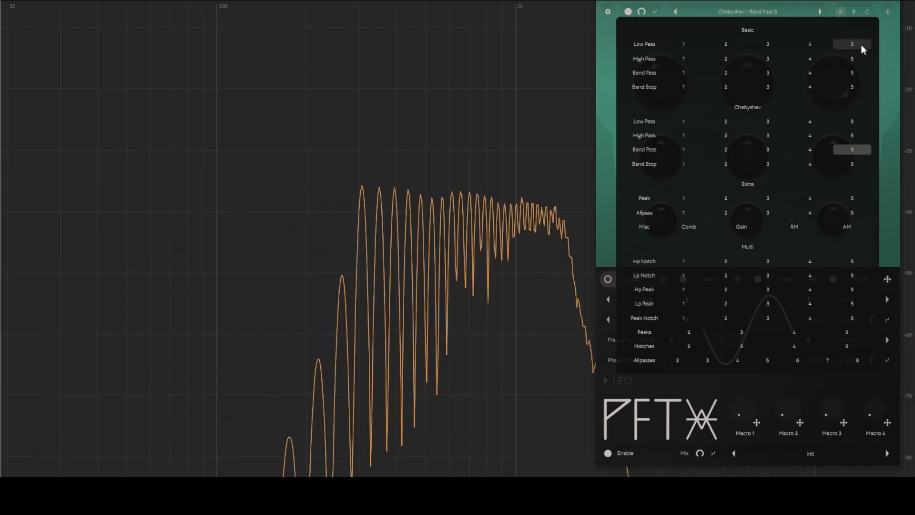
left_click(862, 45)
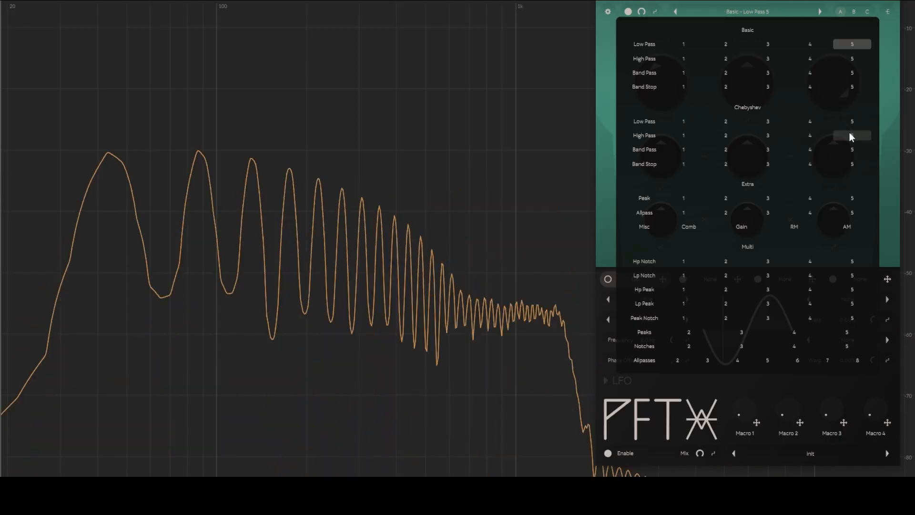
- Alternate repeatedly between Basic Low Pass 5 and Chebyshev Low Pass 5 to compare their slopes, and end on Chebyshev Low Pass 5
left_click(851, 124)
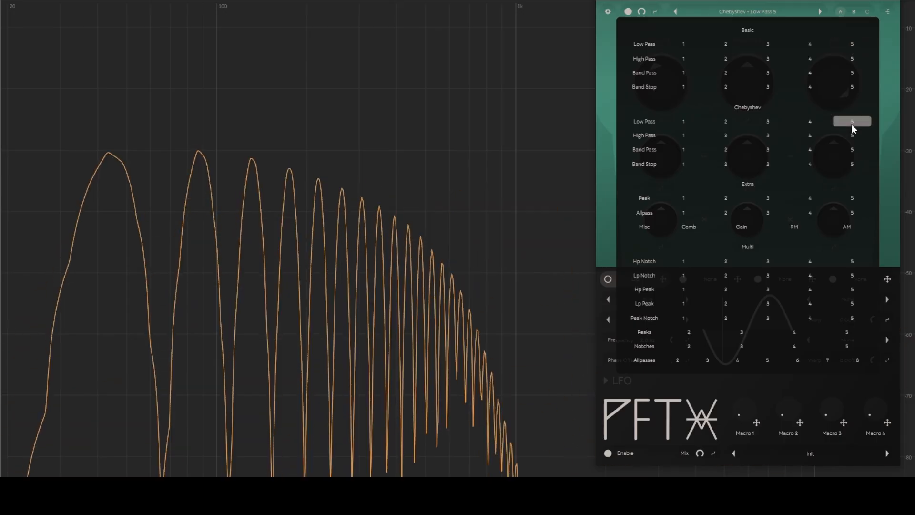
left_click(854, 44)
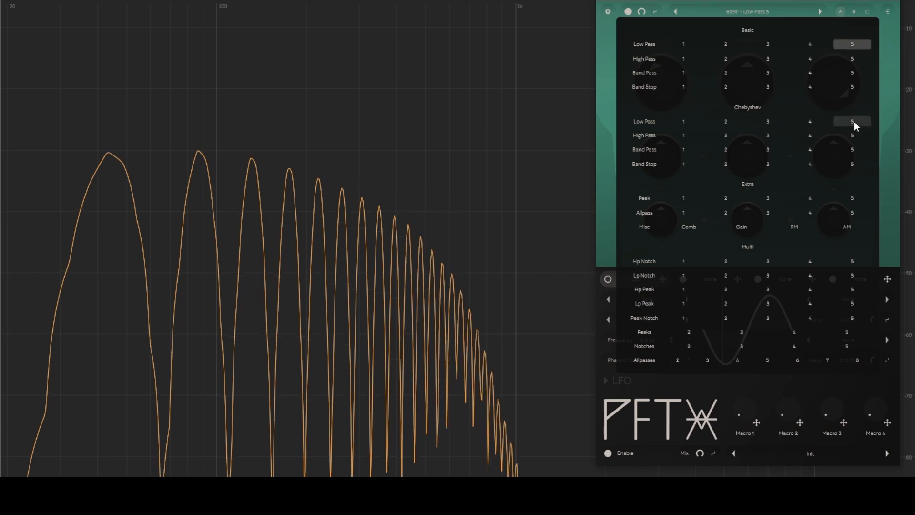
left_click(854, 122)
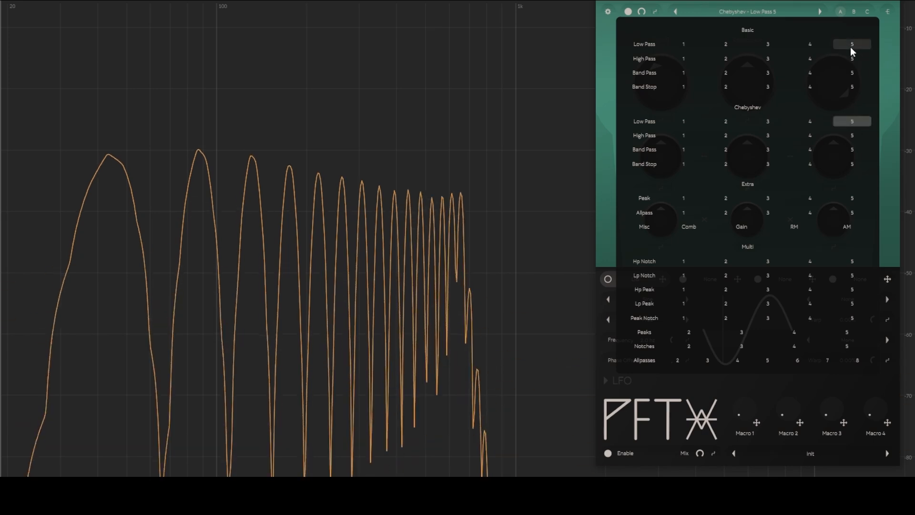
left_click(851, 45)
left_click(861, 123)
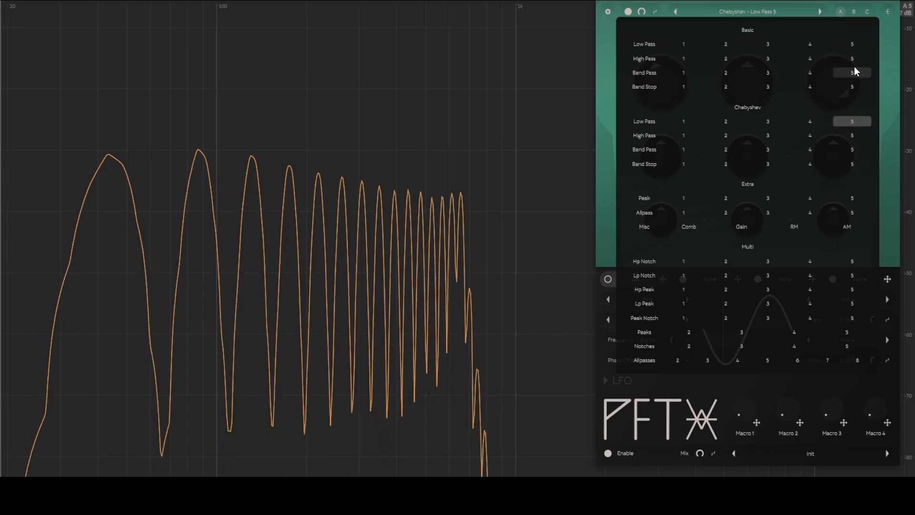
left_click(851, 44)
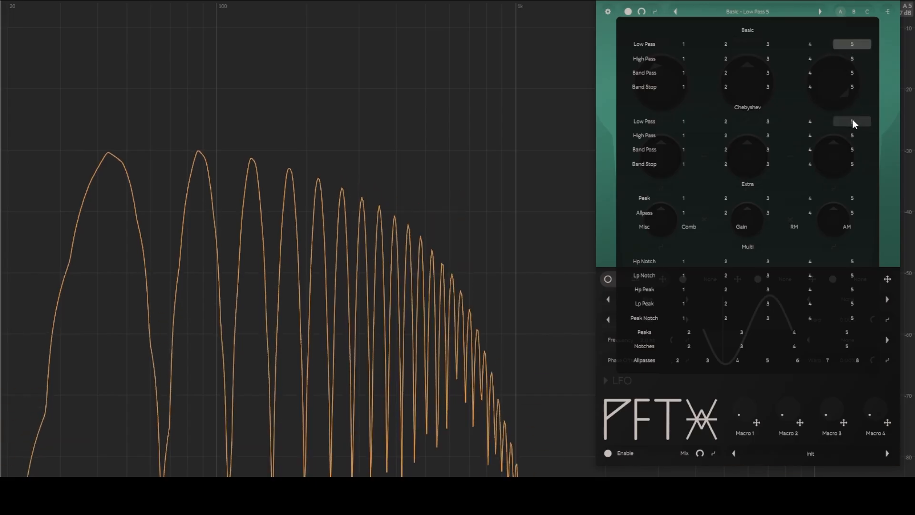
left_click(853, 122)
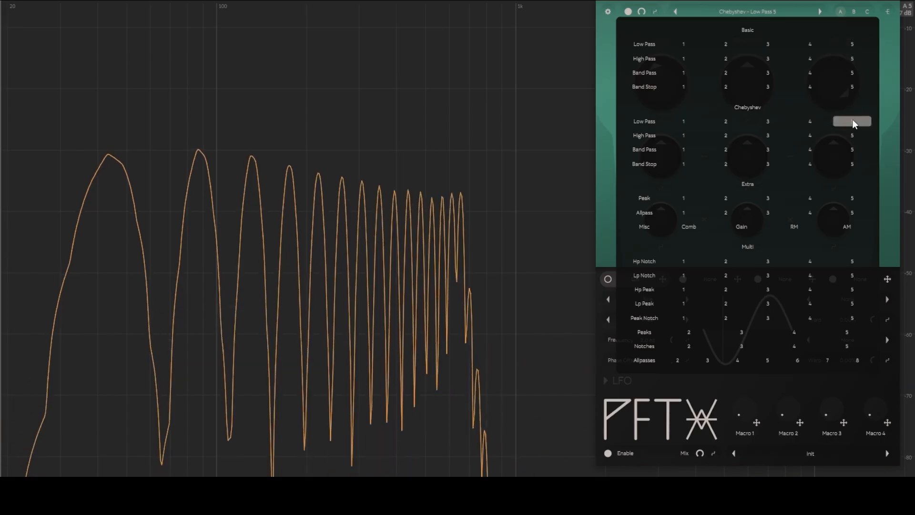
left_click(852, 44)
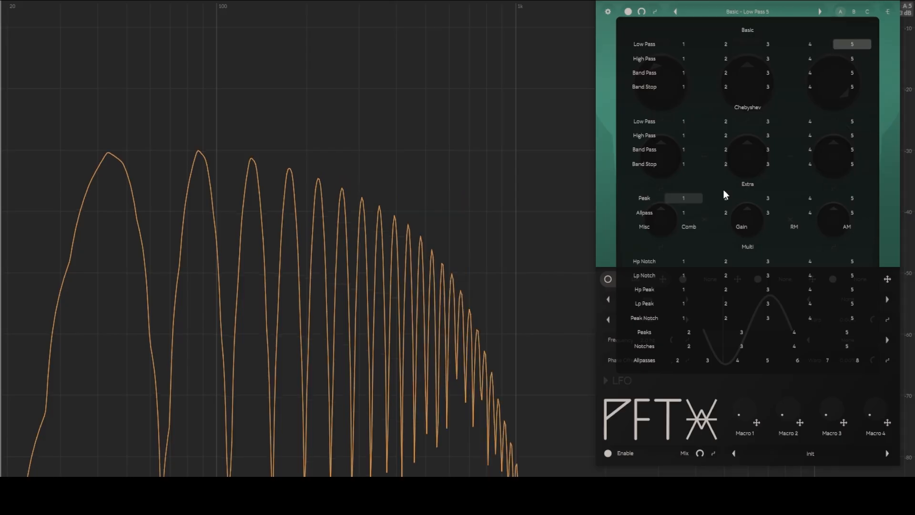
left_click(854, 122)
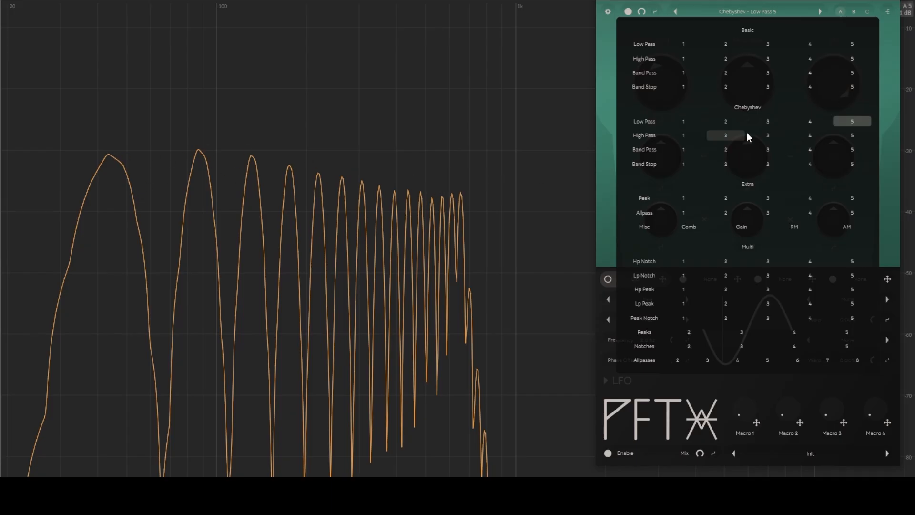
left_click(854, 49)
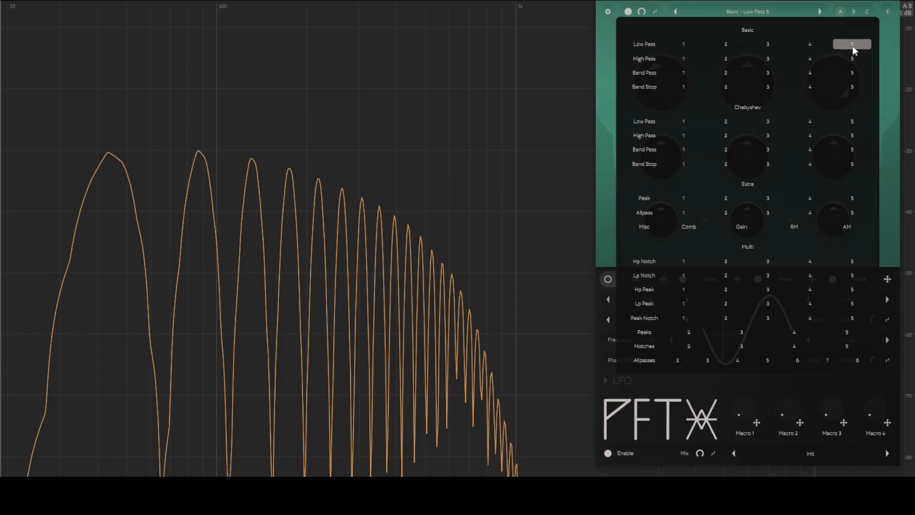
left_click(856, 121)
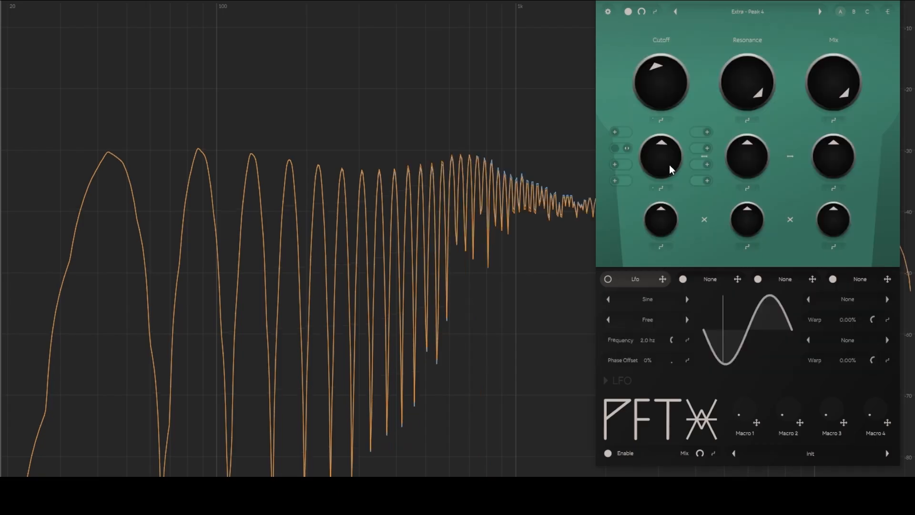
- Turn down the knob directly below Cutoff, fine-tune it on the Extra Allpass 4 filter, and close EQ Curve Analyzer 2
mouse_move(669, 164)
left_mouse_down()
mouse_move(670, 156)
mouse_move(665, 177)
left_mouse_up()
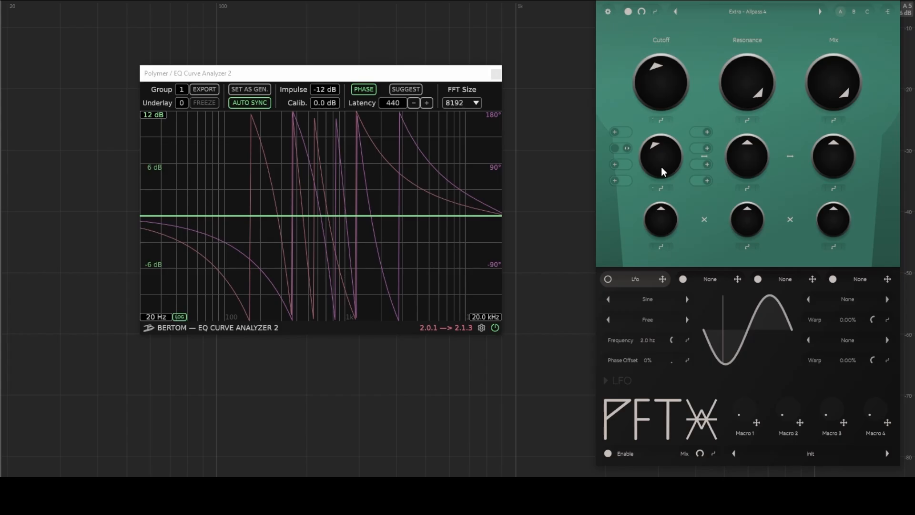
mouse_move(662, 156)
left_mouse_down()
mouse_move(664, 148)
mouse_move(662, 161)
left_mouse_up()
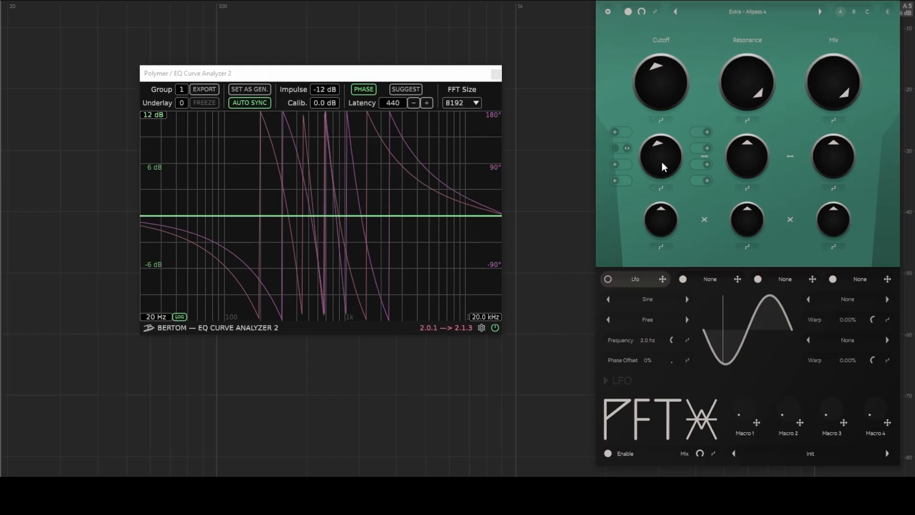
left_click(496, 74)
- Bypass and re-enable filter A twice to compare Allpass 4 with the unfiltered signal
left_click(627, 12)
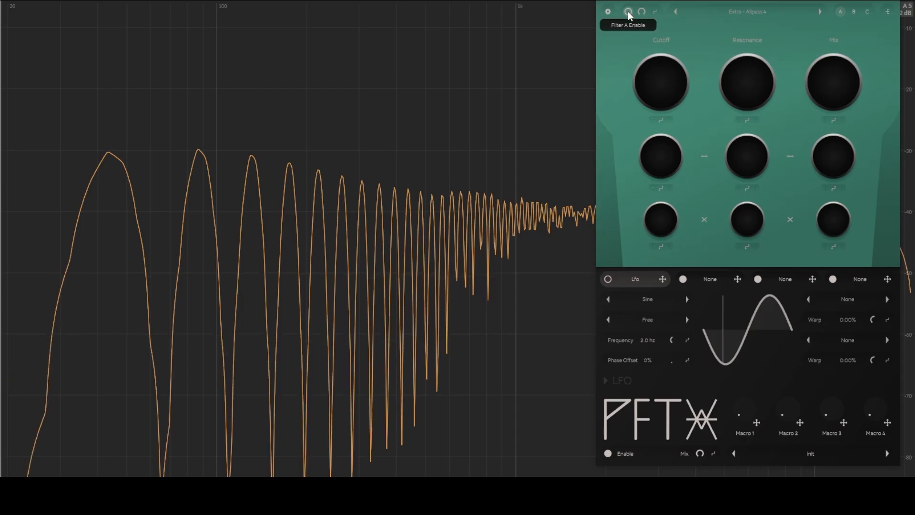
left_click(628, 11)
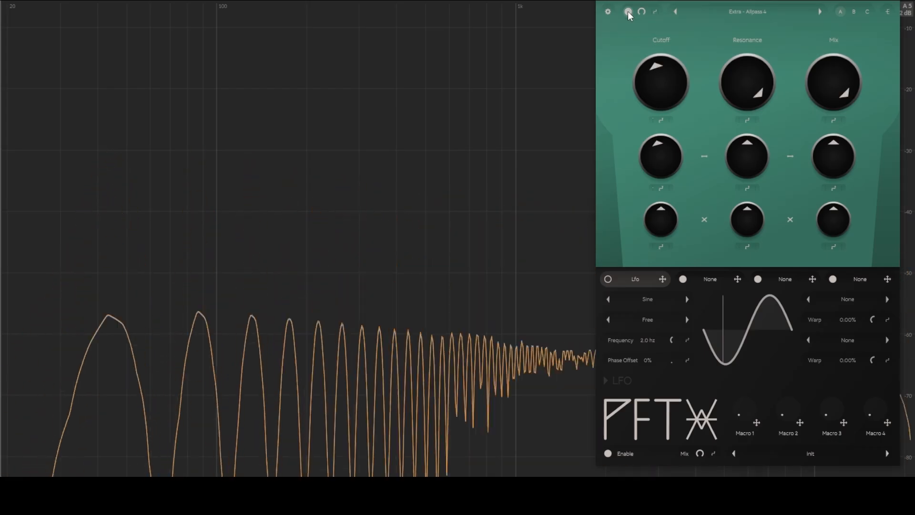
left_click(628, 11)
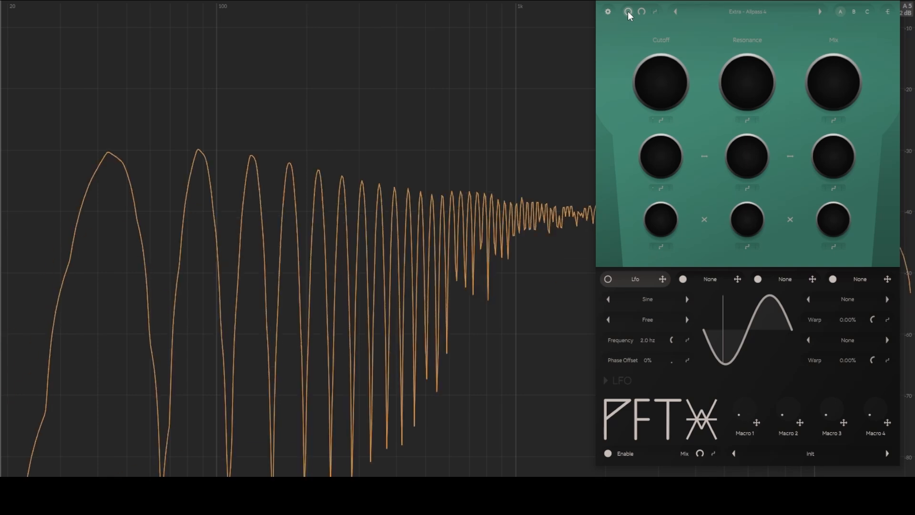
left_click(628, 11)
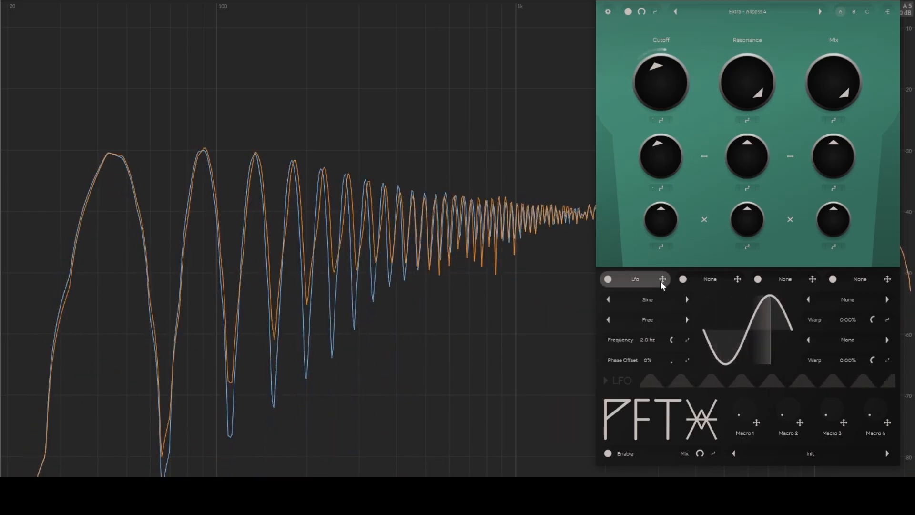
- Assign the LFO to the knob directly below Cutoff and adjust the Allpass 4 filter's Mix during playback
left_click_drag(662, 279, 660, 155)
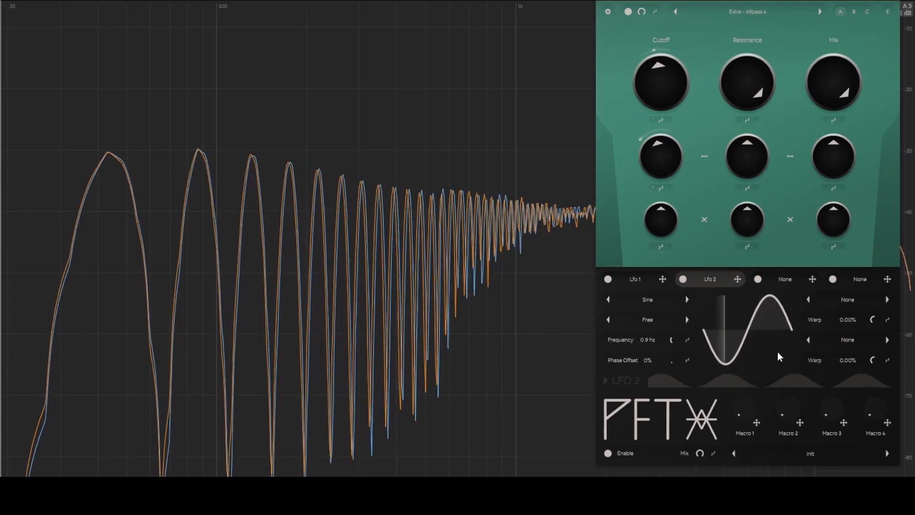
key("space")
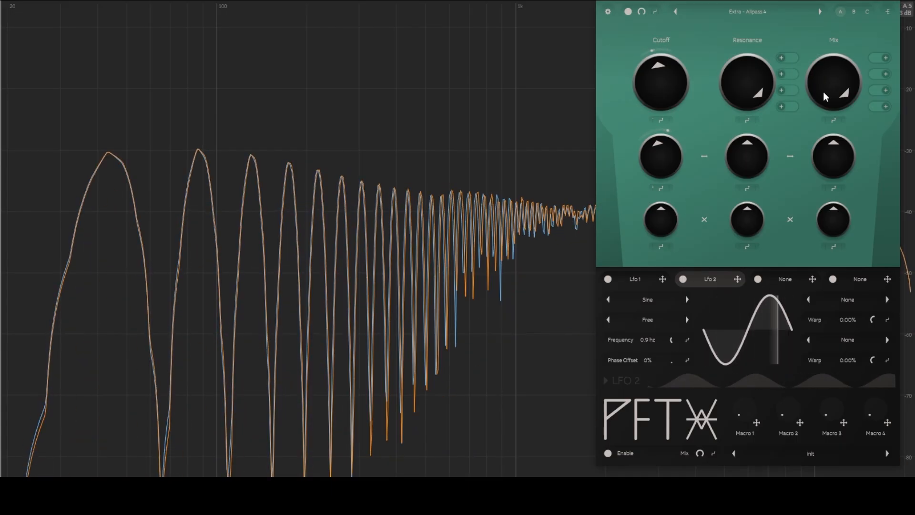
left_click_drag(822, 91, 833, 129)
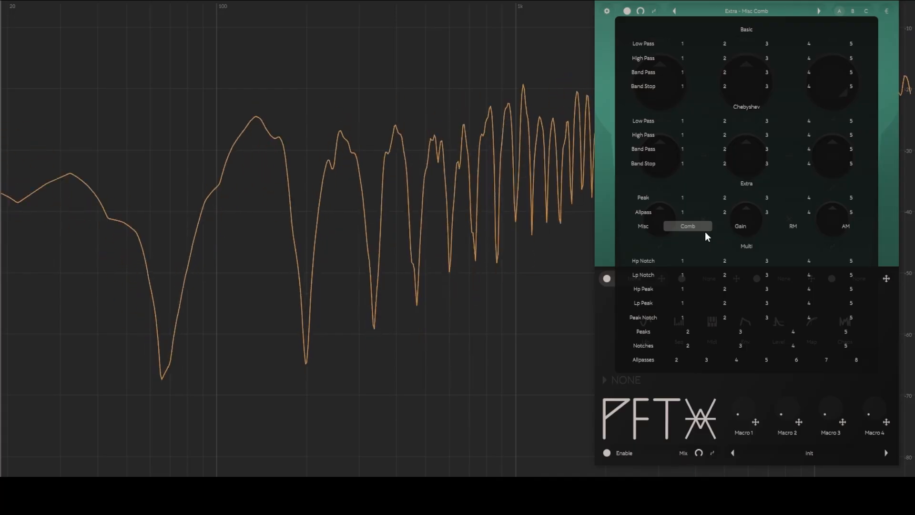
- Try the Misc Gain filter, switch to Misc RM, and raise its Mix from minimum to about halfway
left_click(737, 227)
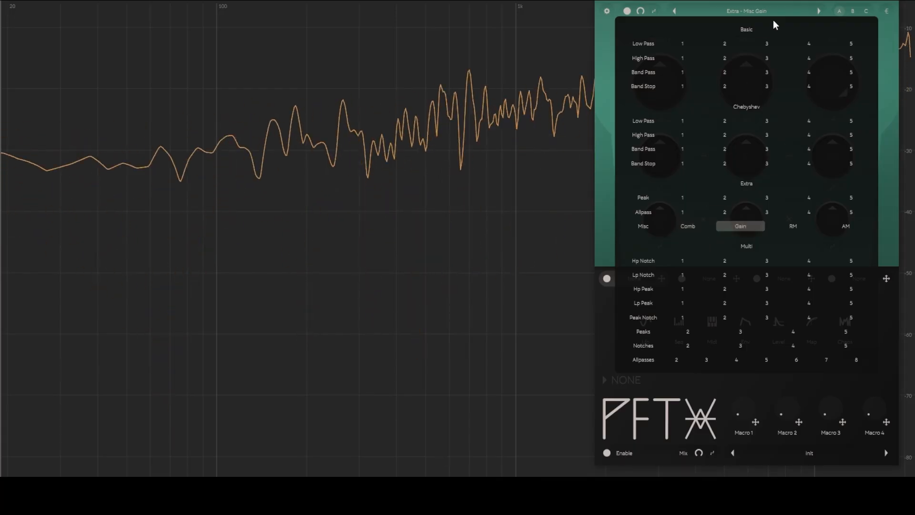
left_click(796, 225)
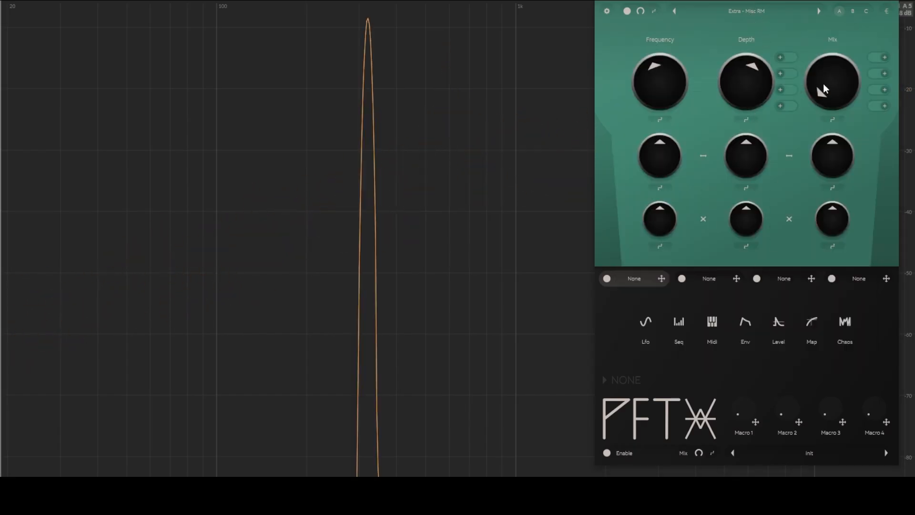
left_click_drag(824, 85, 505, 292)
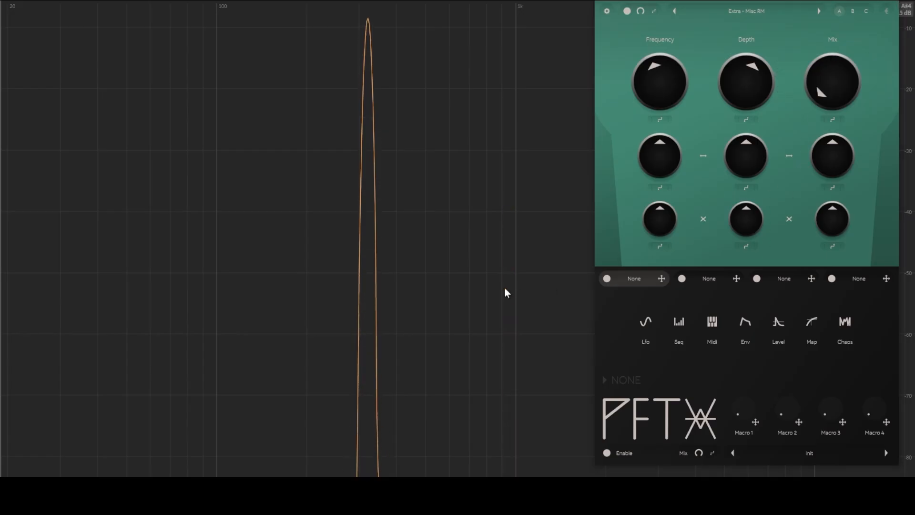
left_click_drag(834, 98, 842, 59)
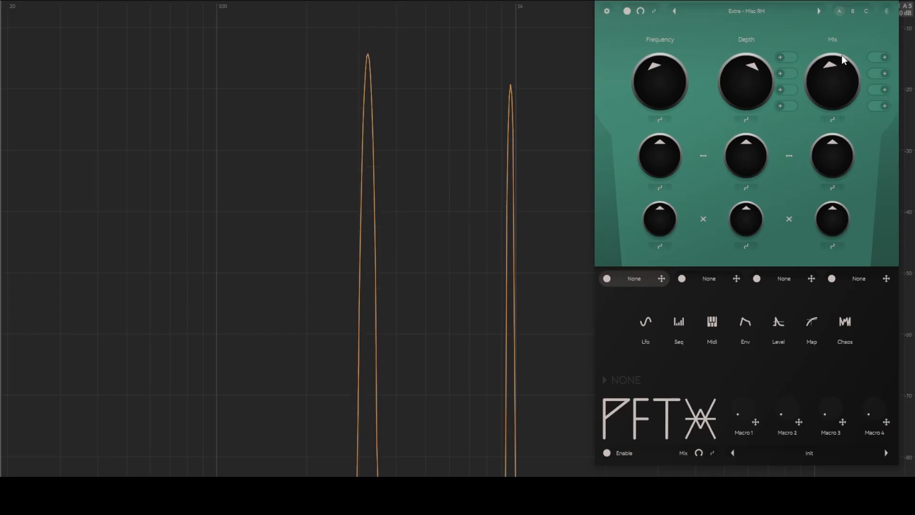
- Switch to the Misc AM filter and adjust its Depth and Frequency, raising Mix well above halfway
left_click(818, 10)
left_click_drag(754, 75, 761, 74)
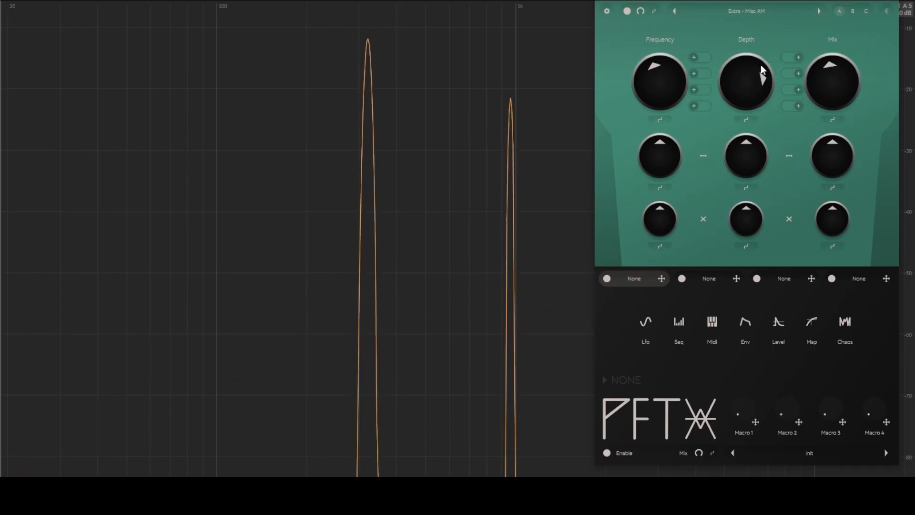
left_click_drag(668, 82, 670, 81)
left_click_drag(816, 78, 847, 53)
left_click_drag(743, 74, 741, 84)
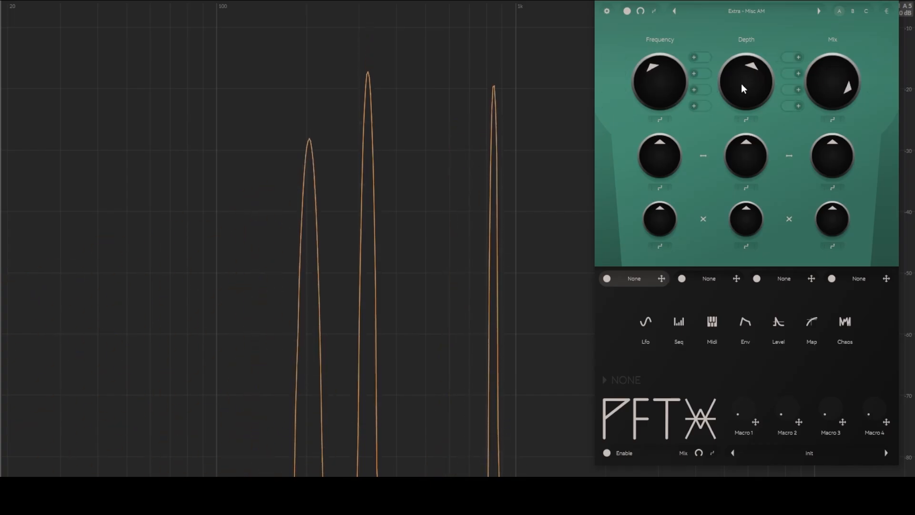
- Compare Misc AM with the signal with filter A bypassed, and return to the Misc RM filter
left_click(627, 11)
left_click(627, 11)
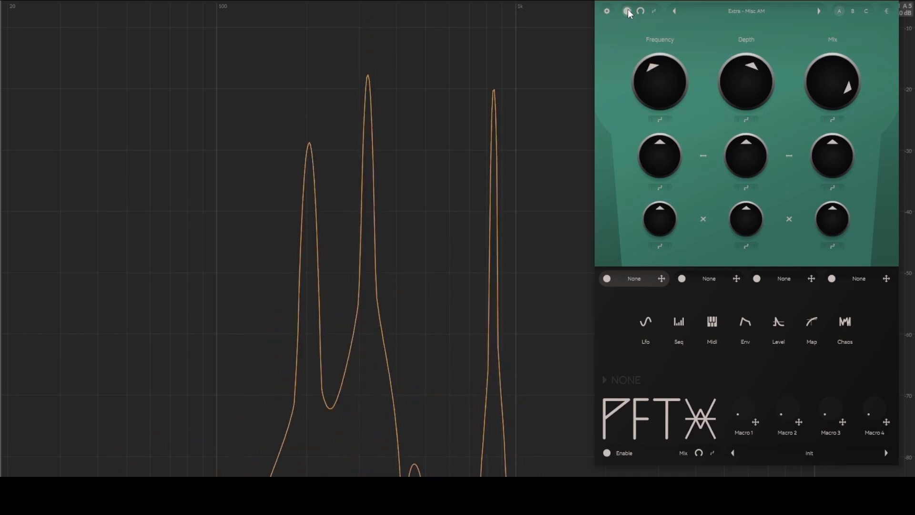
left_click(673, 10)
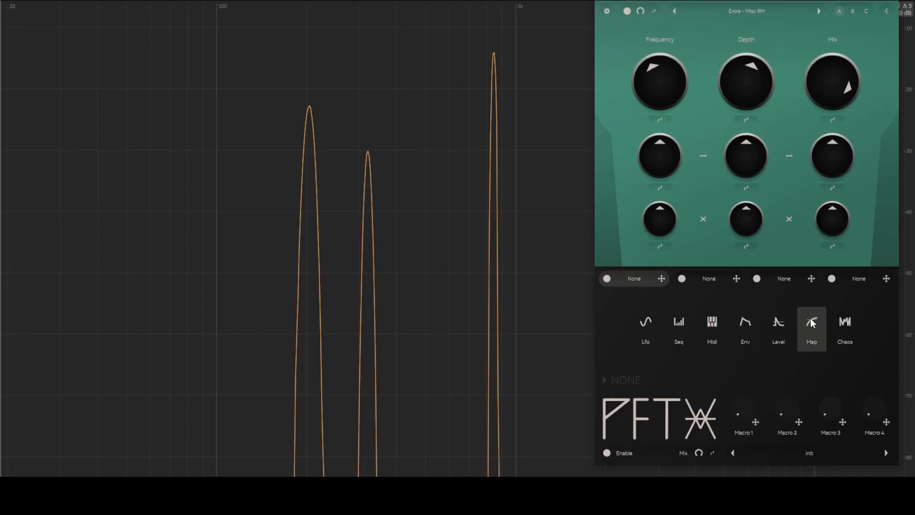
- Audition the Multi filters Lp Notch 1, Lp Notch 5, Lp Peak 2 and Peaks 5, and select Notches 5
left_click(728, 11)
left_click(682, 275)
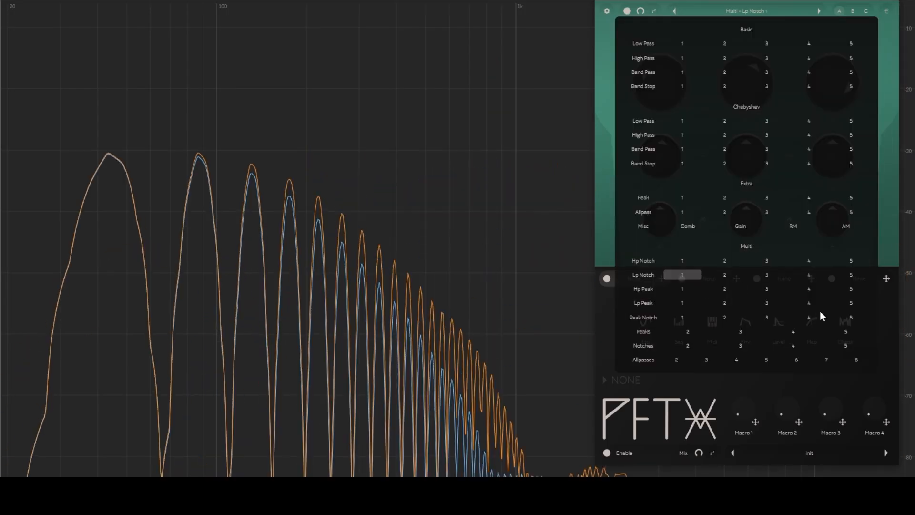
left_click(833, 276)
left_click(729, 303)
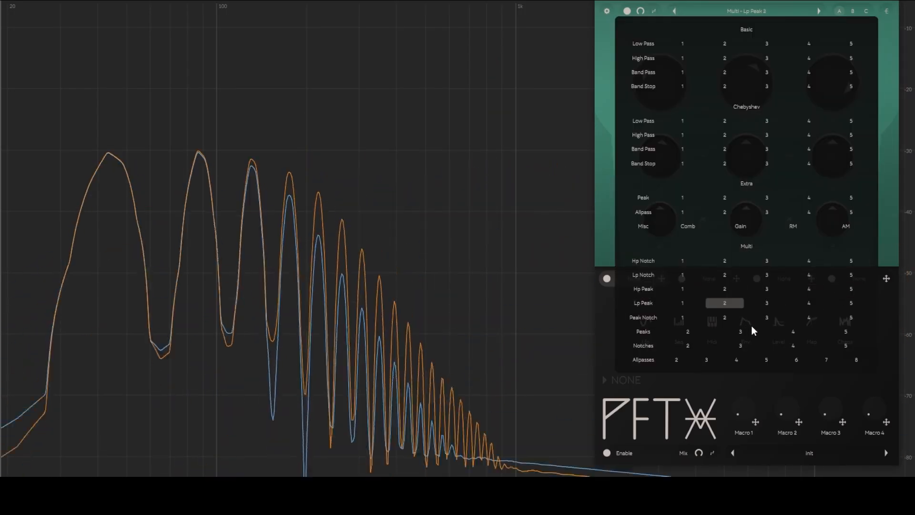
left_click(834, 333)
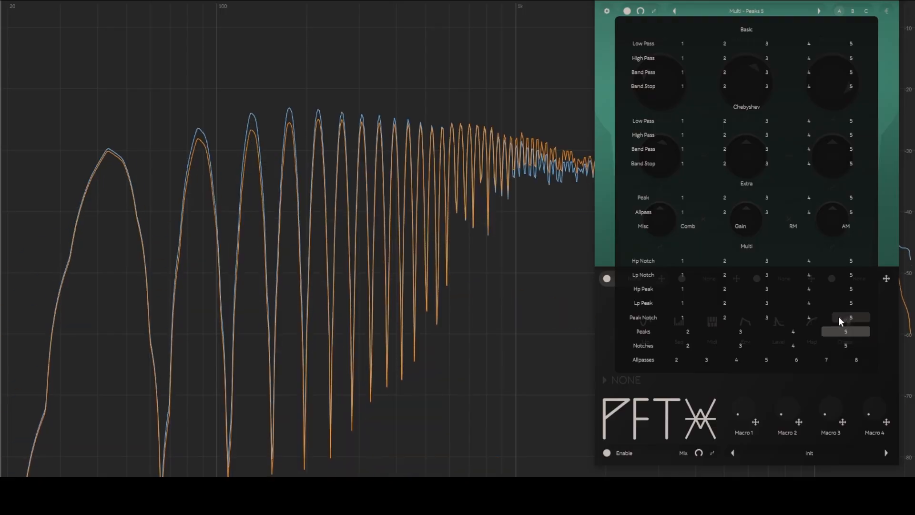
left_click(856, 344)
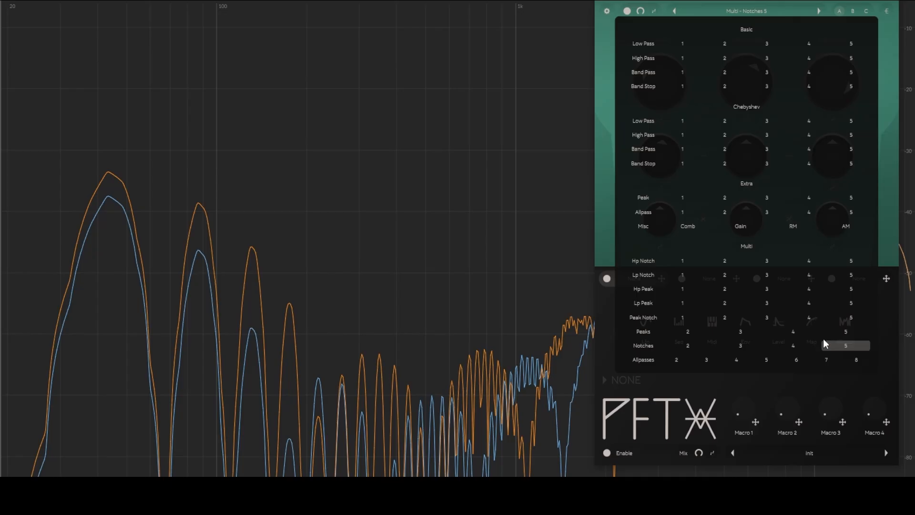
- Adjust the knobs directly below Cutoff and Notch Spread, and audition the Multi filters Hp Peak 3 and Peak Notch 2
mouse_move(669, 147)
left_mouse_down()
mouse_move(665, 179)
mouse_move(673, 155)
left_mouse_up()
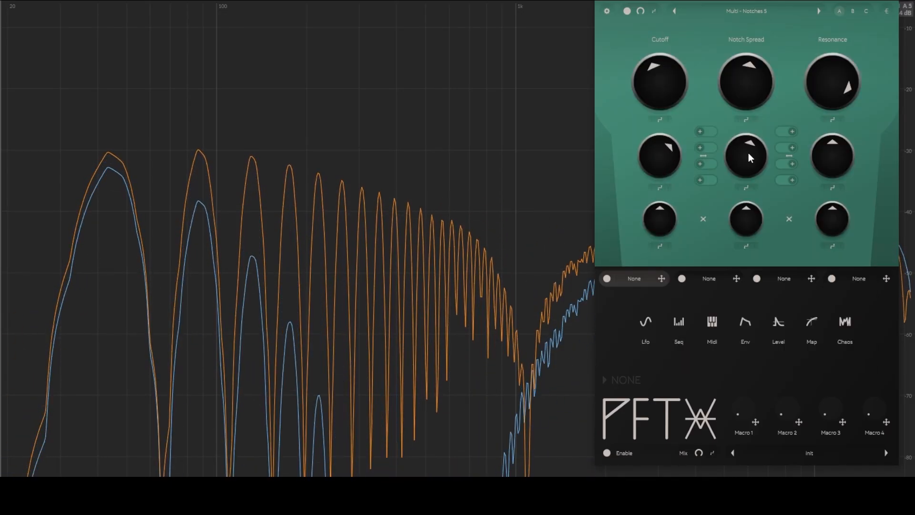
mouse_move(748, 152)
left_mouse_down()
mouse_move(749, 190)
mouse_move(751, 162)
left_mouse_up()
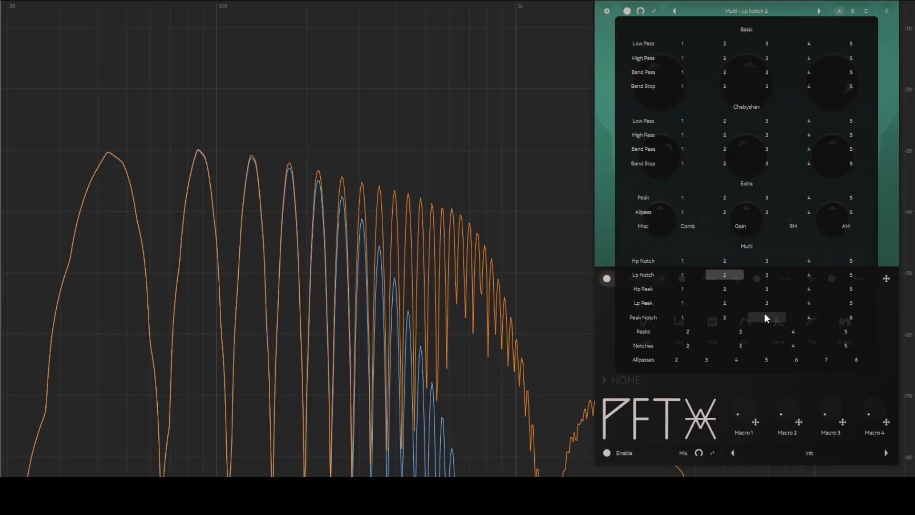
left_click(766, 289)
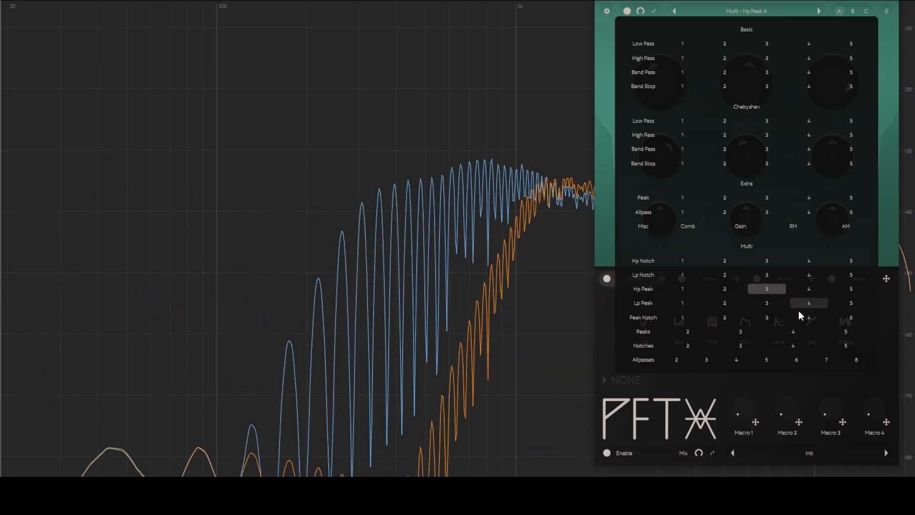
left_click(712, 316)
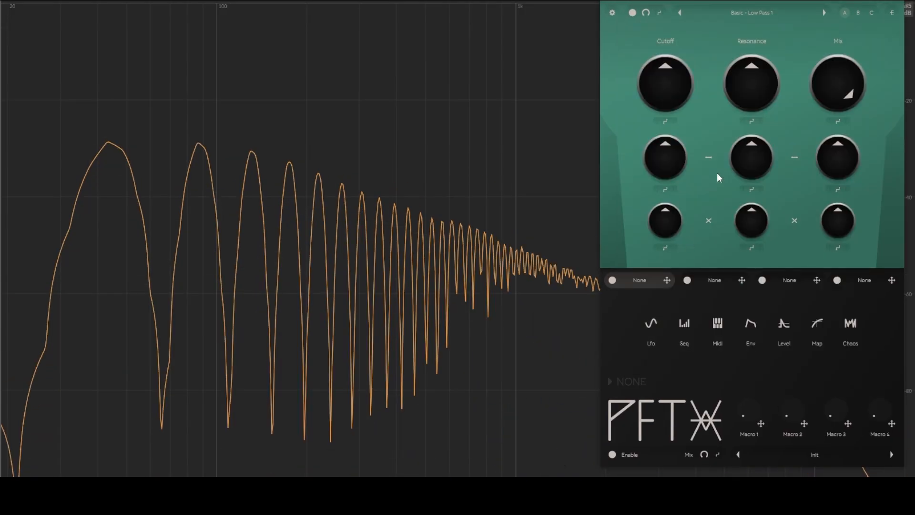
- Switch between the settings of filters A and B, and enable filter B with its Basic Low Pass 1 type
left_click(856, 13)
left_click(844, 13)
left_click(859, 14)
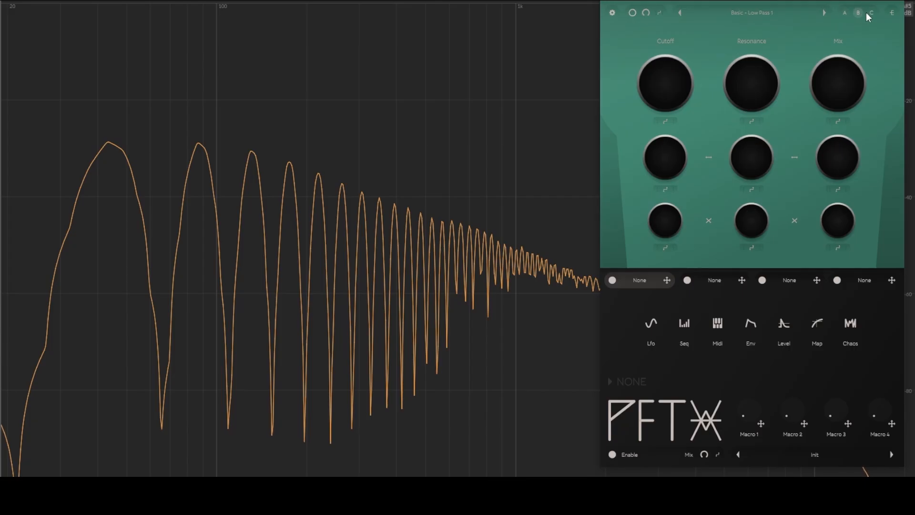
left_click(845, 13)
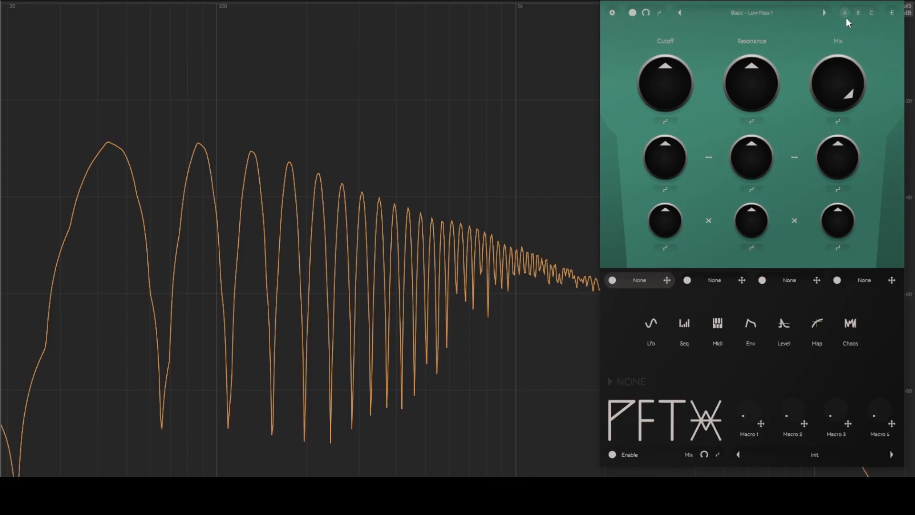
left_click(858, 14)
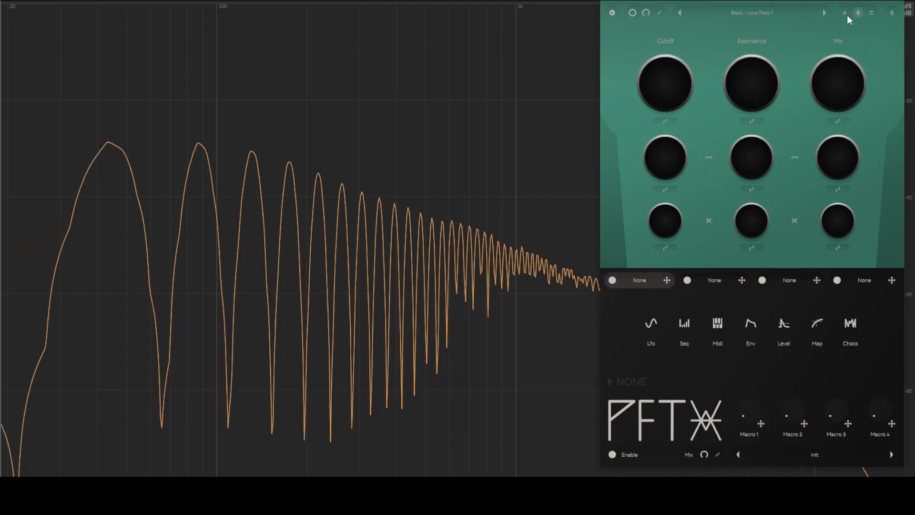
left_click(632, 13)
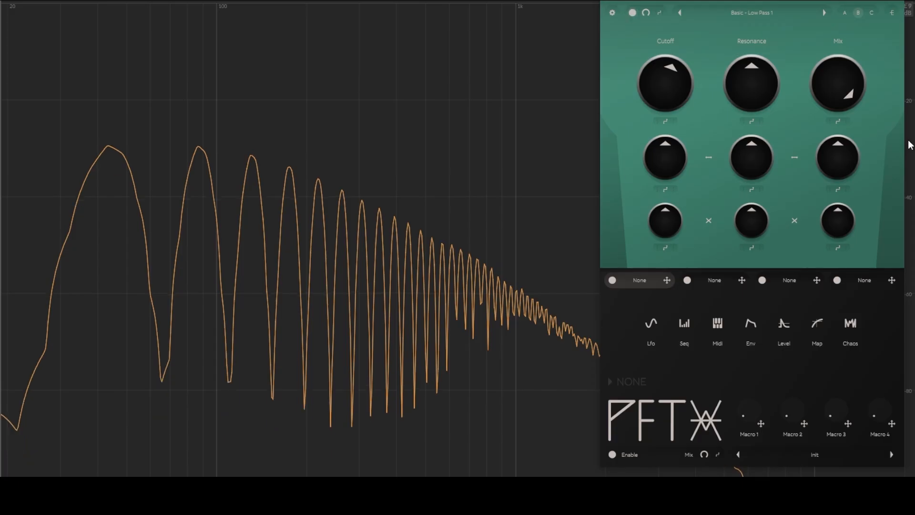
- In the filter routing, raise all inputs and outputs fully, and lower the Mix from A into B and from B into C to 0%
left_click(891, 13)
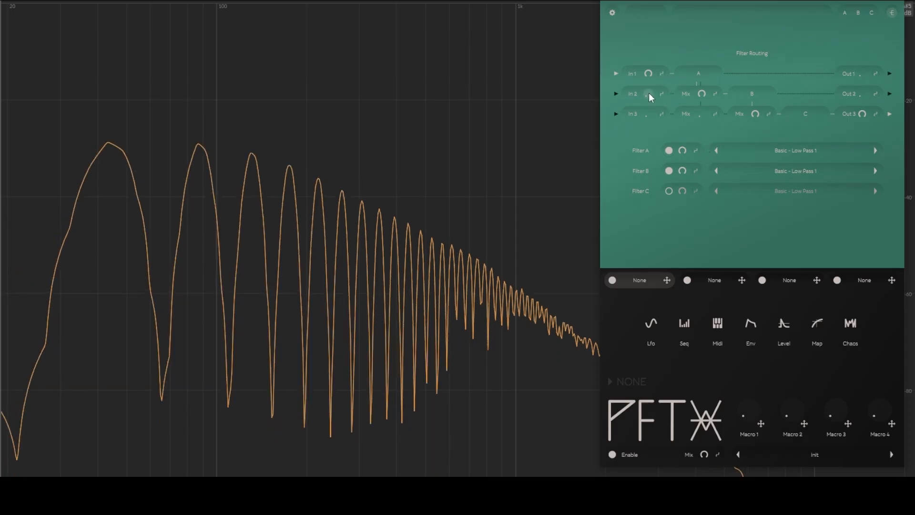
left_click_drag(647, 93, 668, 41)
left_click_drag(649, 113, 663, 62)
mouse_move(861, 94)
left_mouse_down()
mouse_move(842, 170)
mouse_move(857, 42)
mouse_move(858, 83)
left_mouse_up()
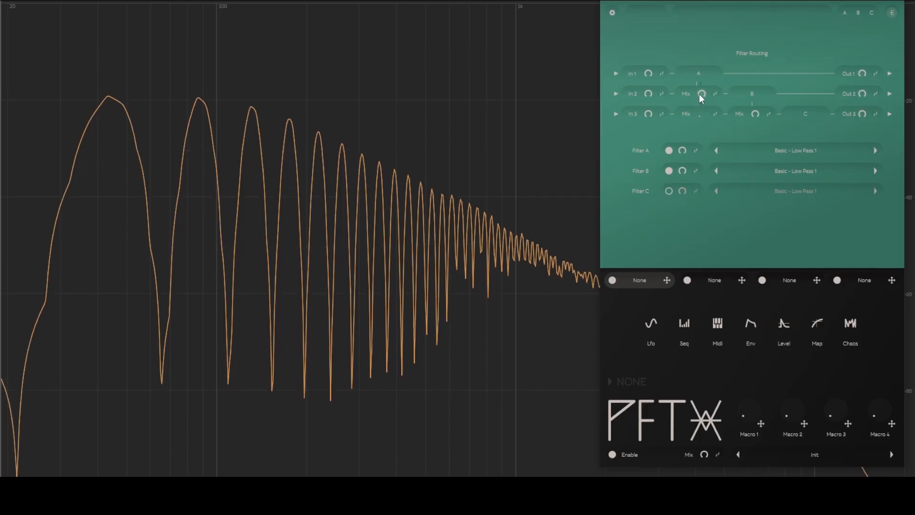
left_click_drag(702, 93, 690, 211)
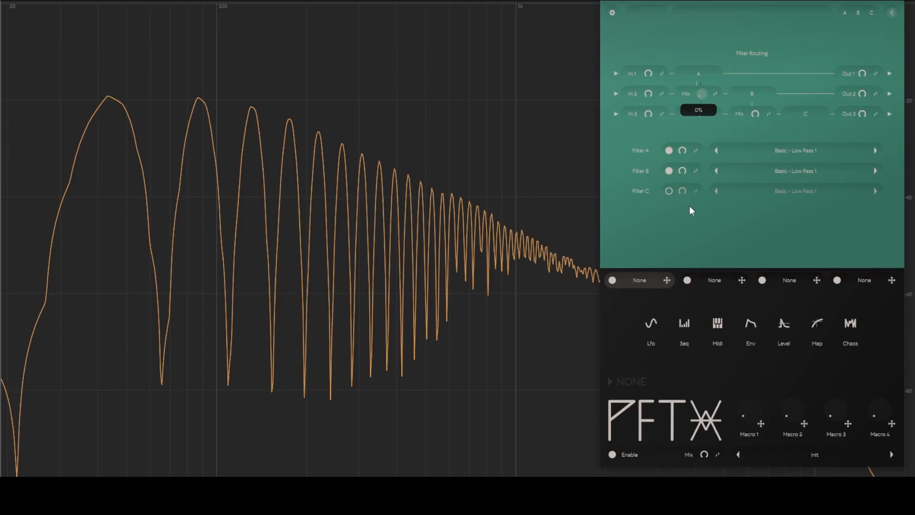
left_click_drag(755, 115, 730, 311)
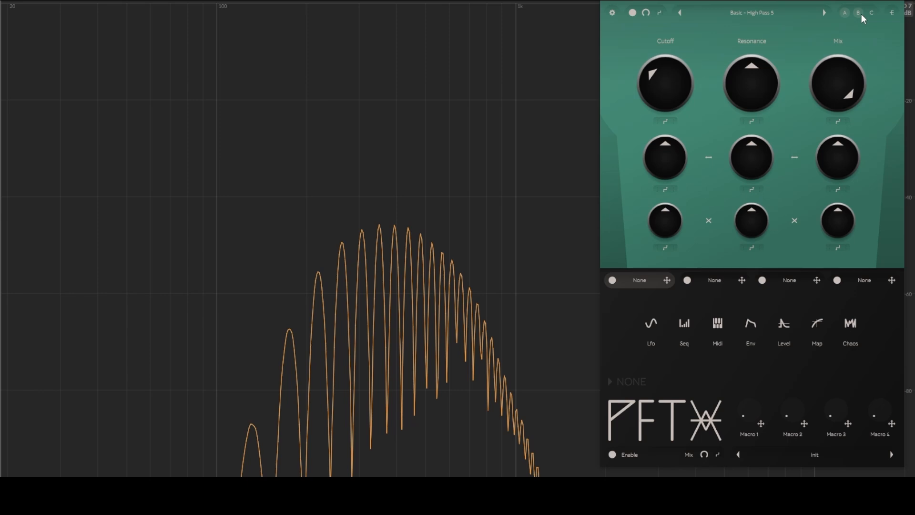
- Set filter B to Basic Low Pass 5 and route it parallel to filter A by zeroing their Mix and raising Out 1 and Out 2
left_click(757, 12)
left_click(764, 15)
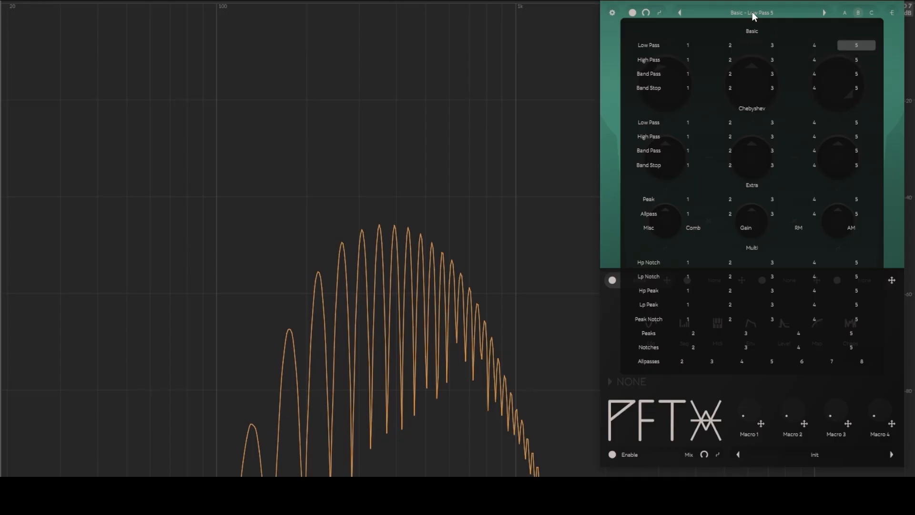
left_click(892, 13)
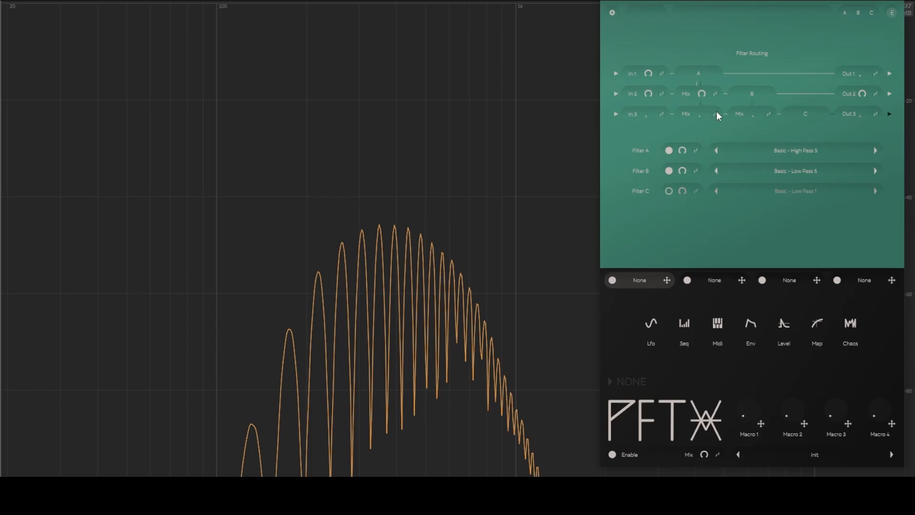
left_click_drag(701, 93, 852, 244)
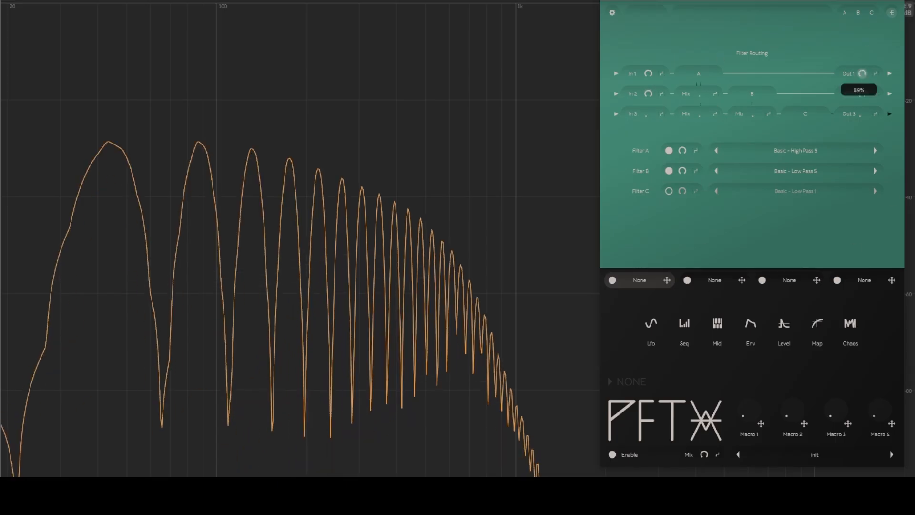
left_click_drag(862, 94, 780, 70)
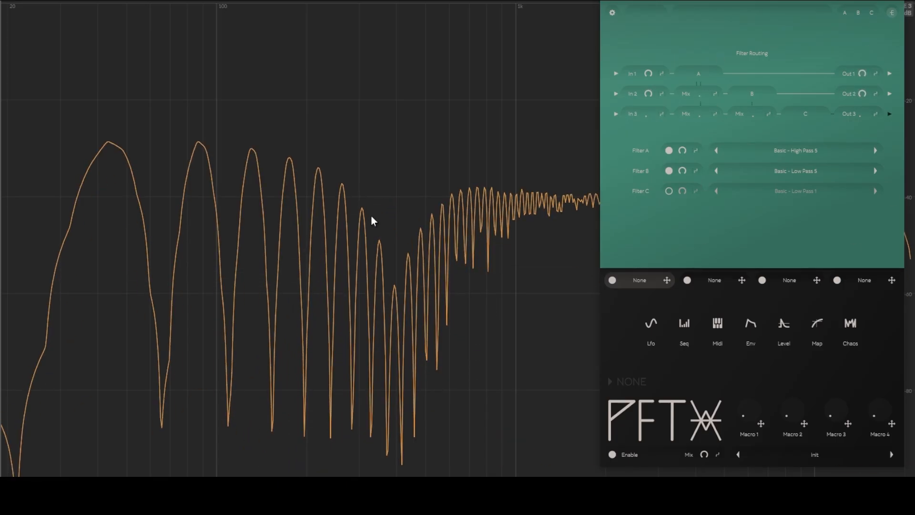
- Widen the gap between the parallel filters by lowering filter B's Cutoff and raising filter A's to nearly the middle, and return to the routing
left_click(857, 13)
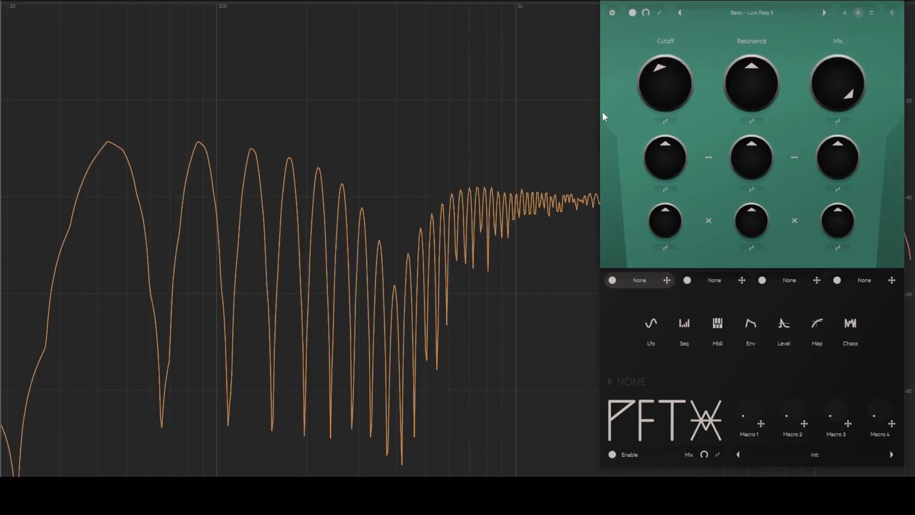
left_click_drag(658, 99, 662, 72)
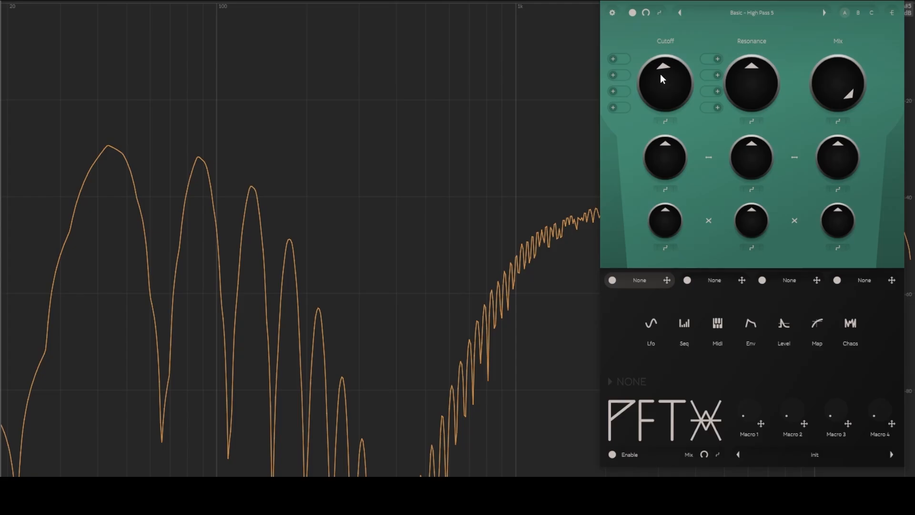
left_click(891, 12)
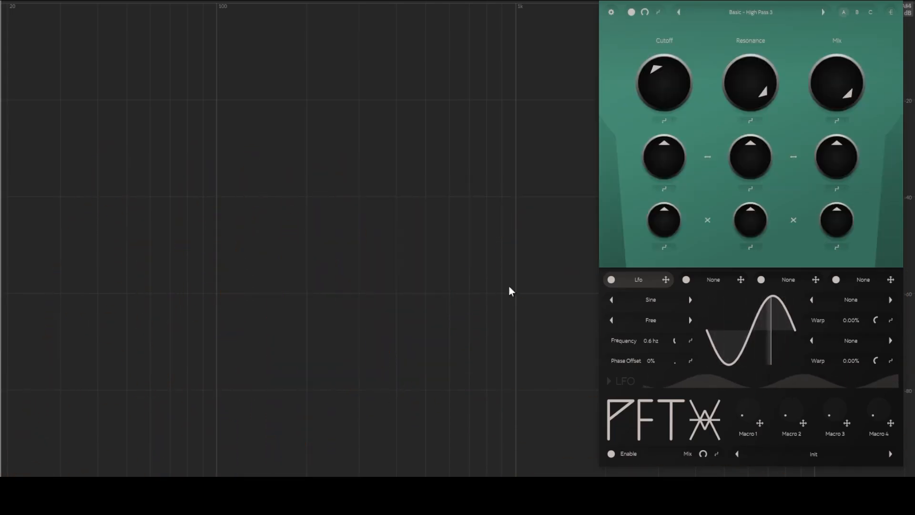
- Play the signal through the filter routing and examine the modulation settings of the Mix from filter A into B
key("space")
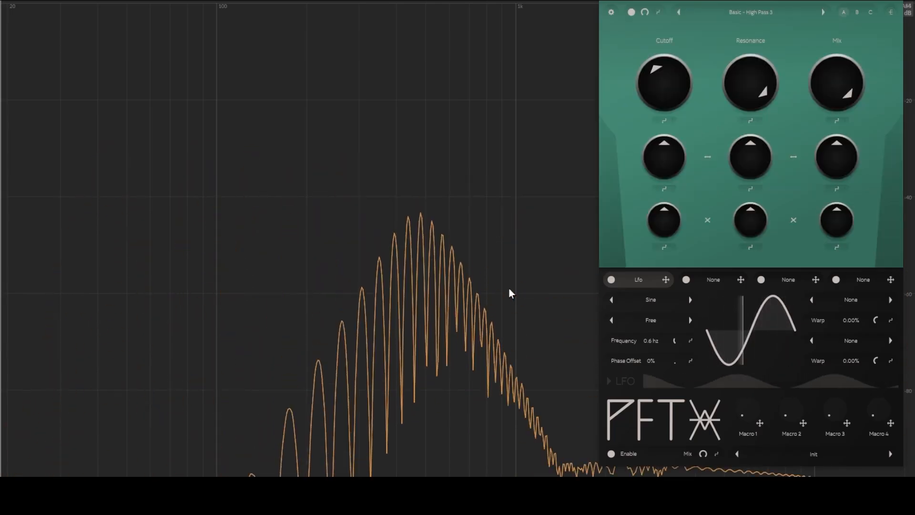
left_click(890, 12)
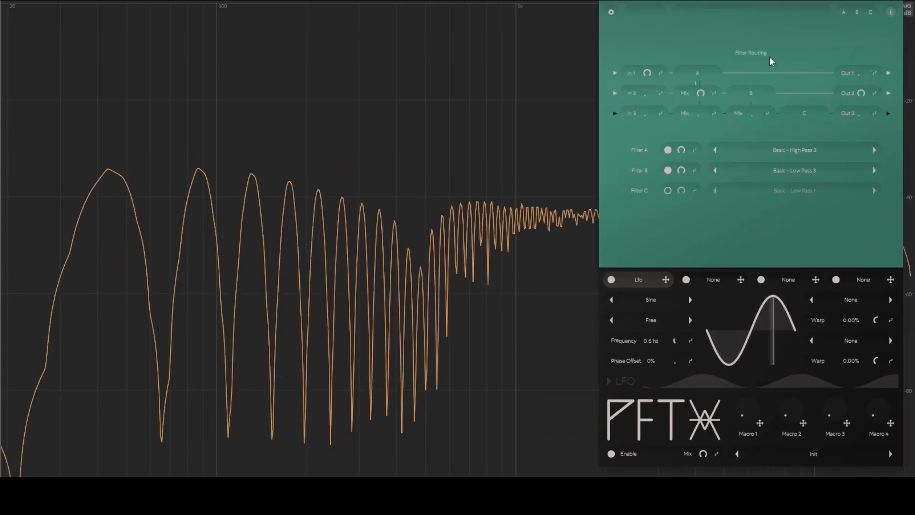
right_click(704, 94)
left_click(711, 98)
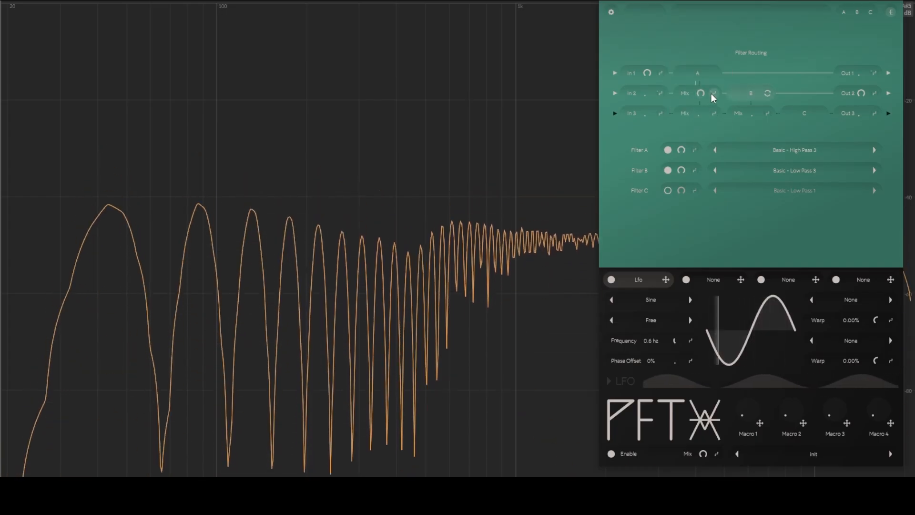
left_click(713, 94)
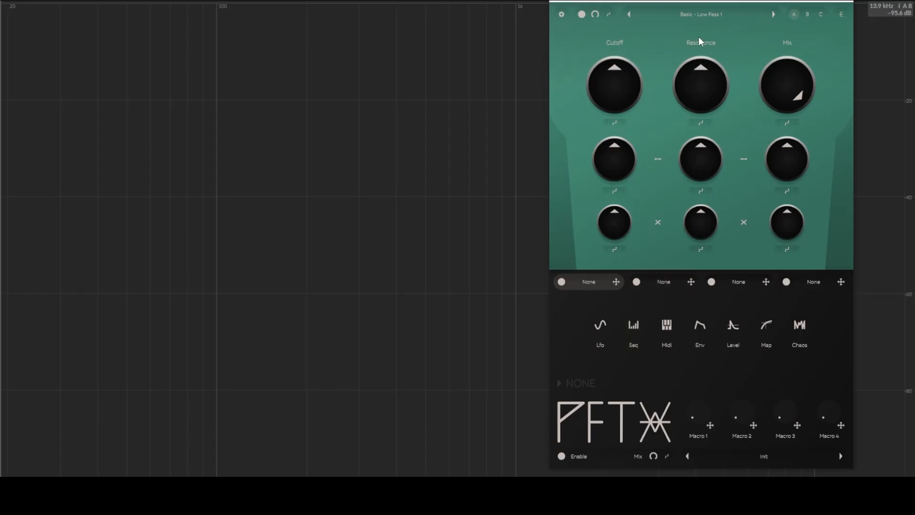
- Set filter A to Basic Band Pass 4 and lower its Cutoff well below the middle
left_click(719, 15)
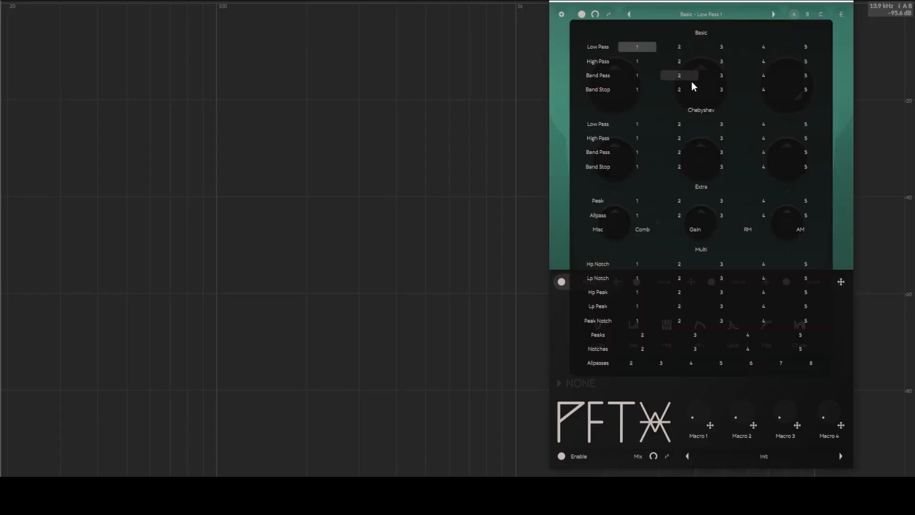
left_click(774, 77)
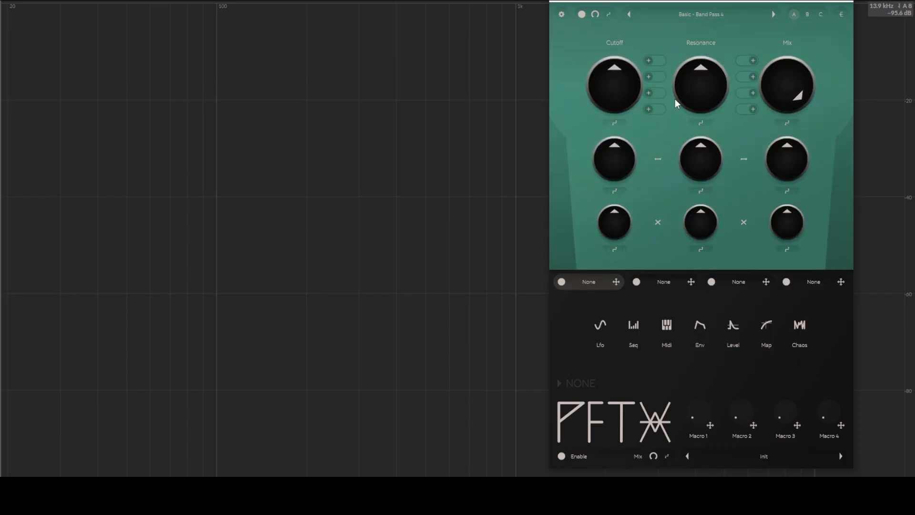
left_click_drag(616, 103, 620, 134)
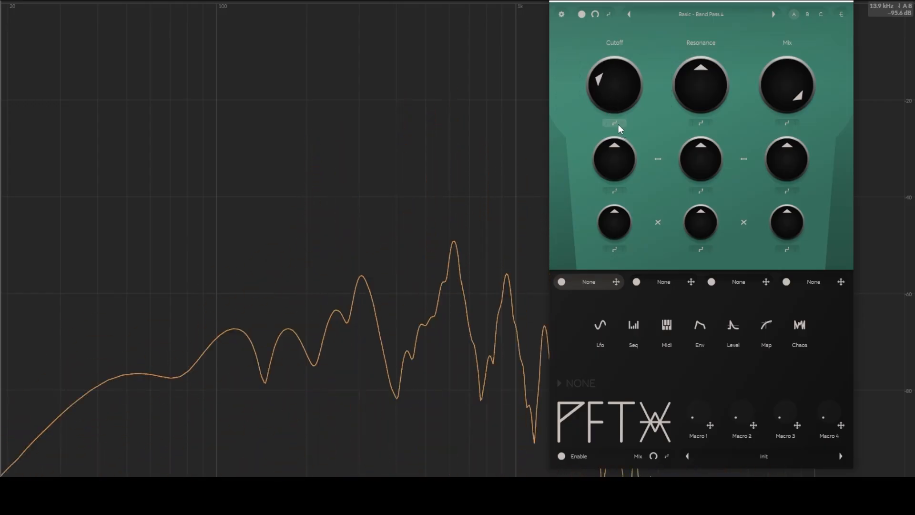
- Add a Level modulator in the first slot, assign it to Cutoff, and adjust its Amp
mouse_move(614, 114)
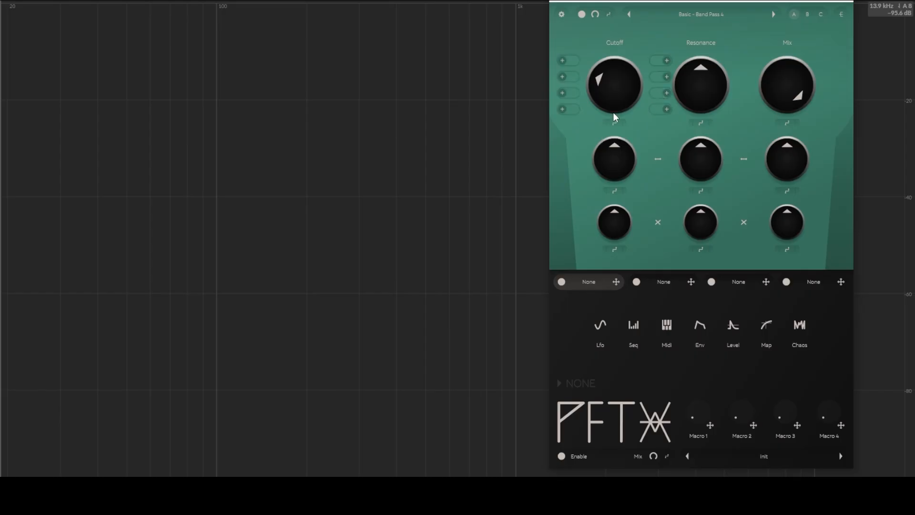
left_click(731, 328)
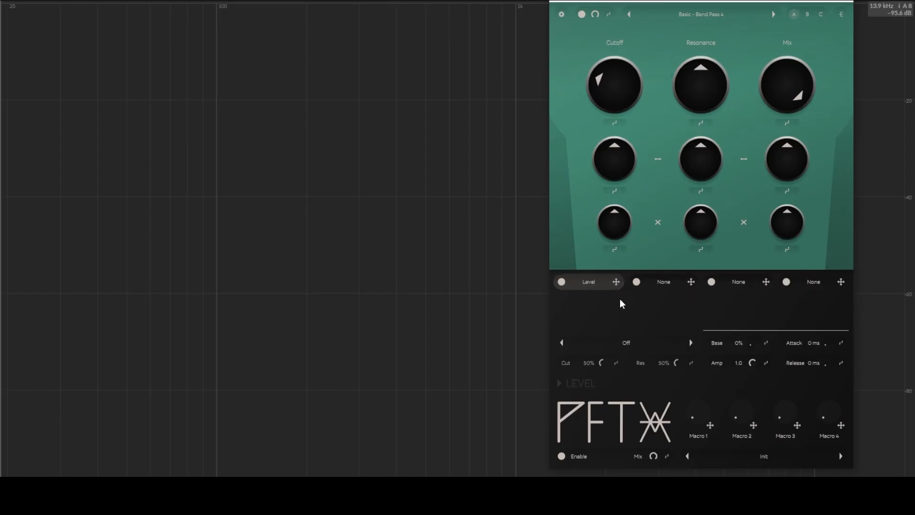
left_click_drag(615, 282, 614, 73)
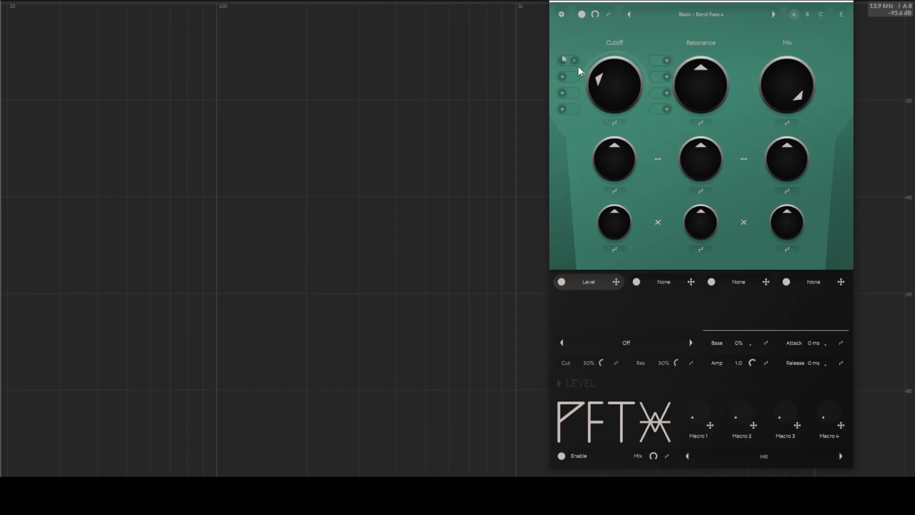
left_click_drag(753, 363, 760, 350)
- Add a sine LFO in the second modulator slot and assign it to Cutoff
left_click(667, 284)
left_click(602, 330)
left_click_drag(691, 282, 604, 80)
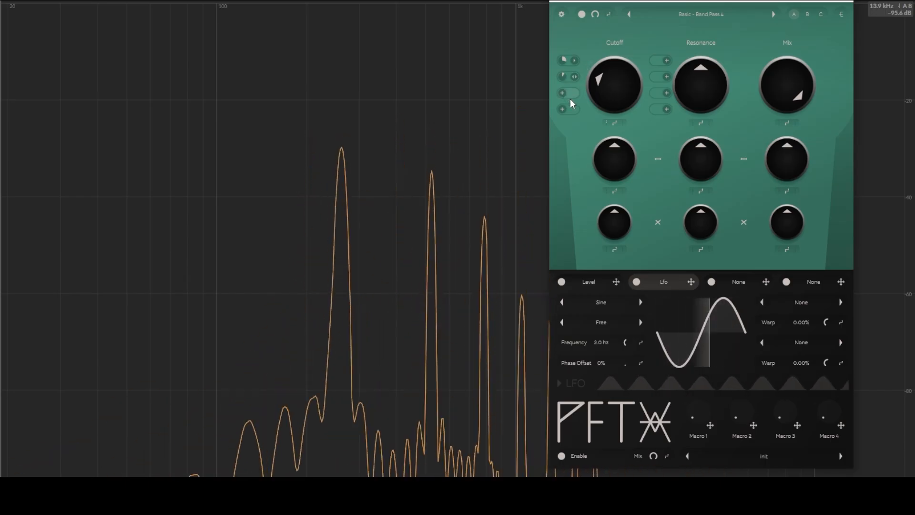
- Assign the Level modulator to the LFO's Frequency and adjust its modulation amount
left_click(606, 283)
left_click(658, 283)
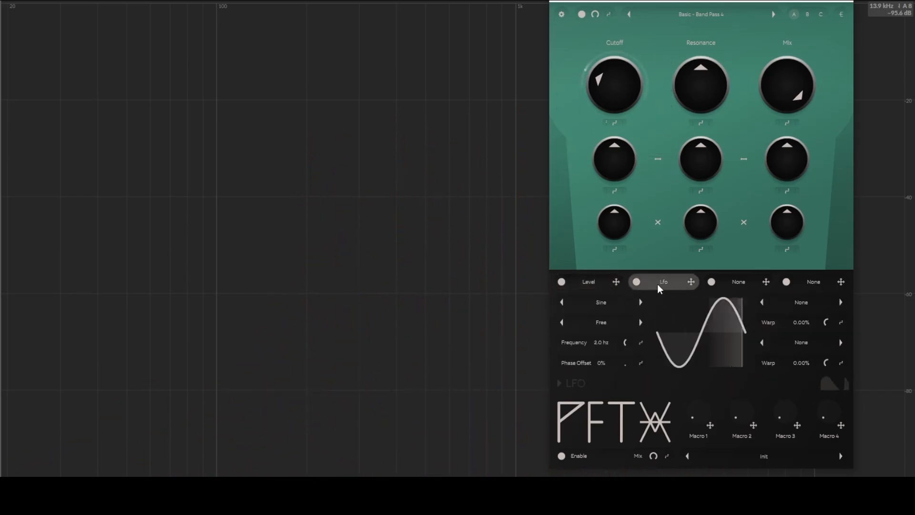
left_click_drag(616, 282, 630, 345)
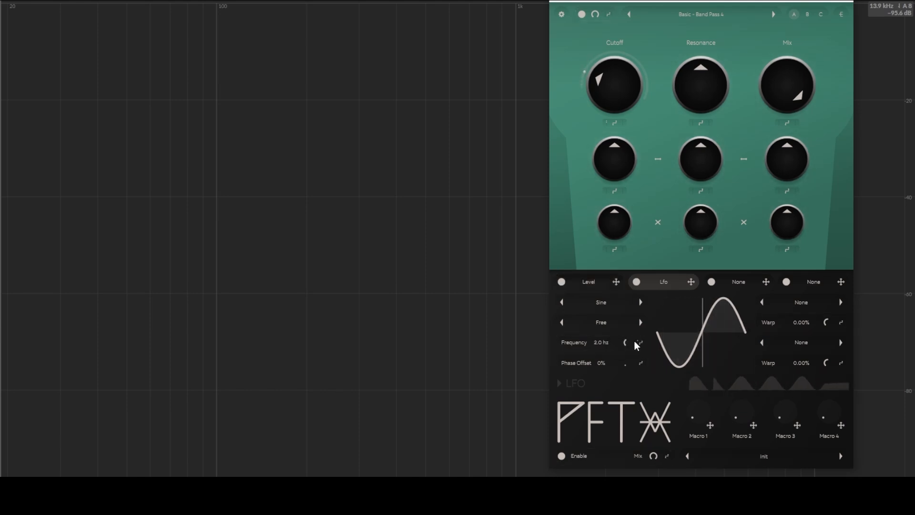
left_click(640, 342)
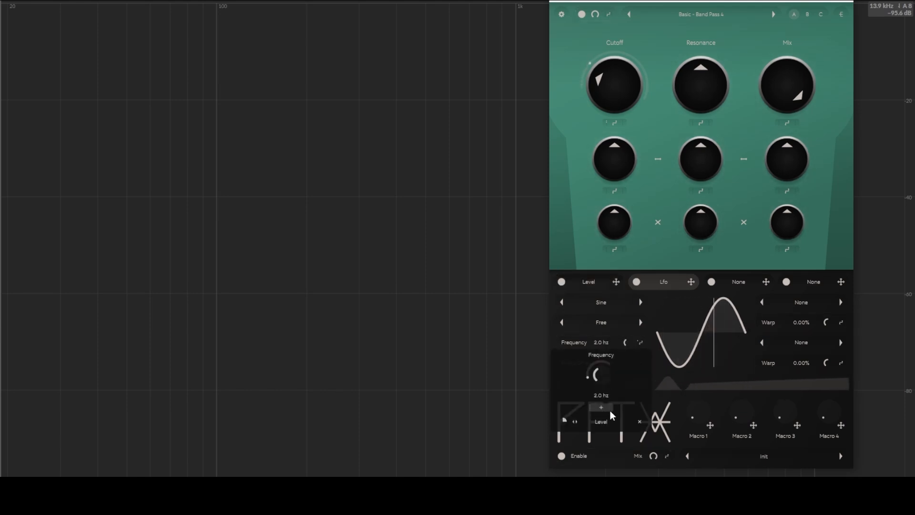
left_click_drag(561, 422, 560, 434)
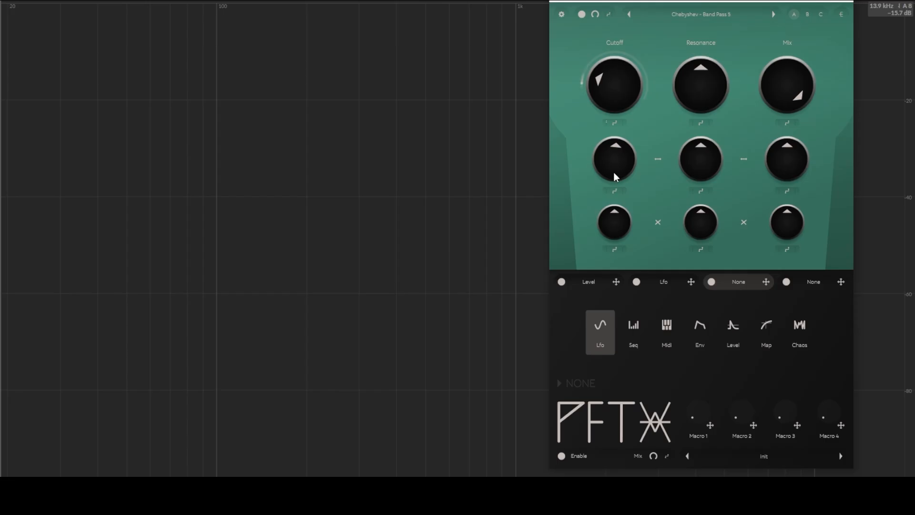
- Modulate the knob directly below Cutoff with a second LFO at 0.5 Hz, adjust its amount, and lower the smallest knob of that column
left_click(608, 338)
mouse_move(635, 152)
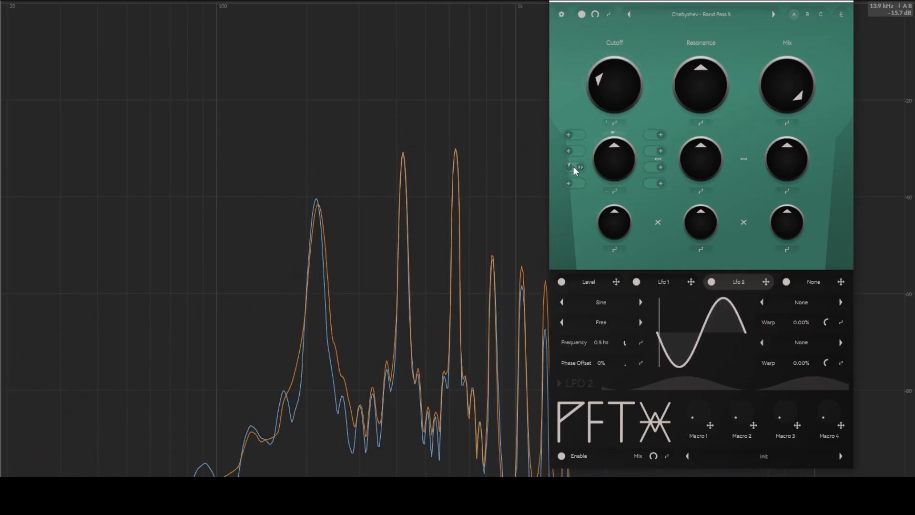
left_click_drag(568, 168, 576, 159)
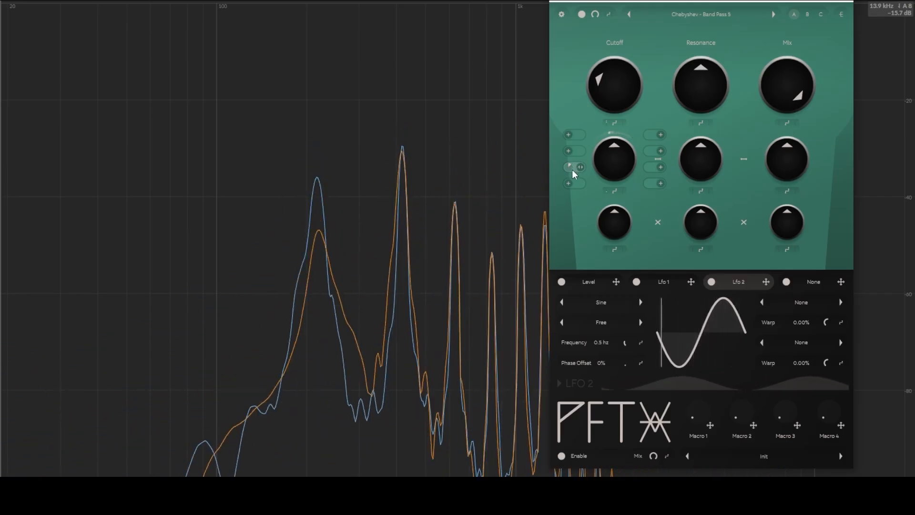
mouse_move(615, 221)
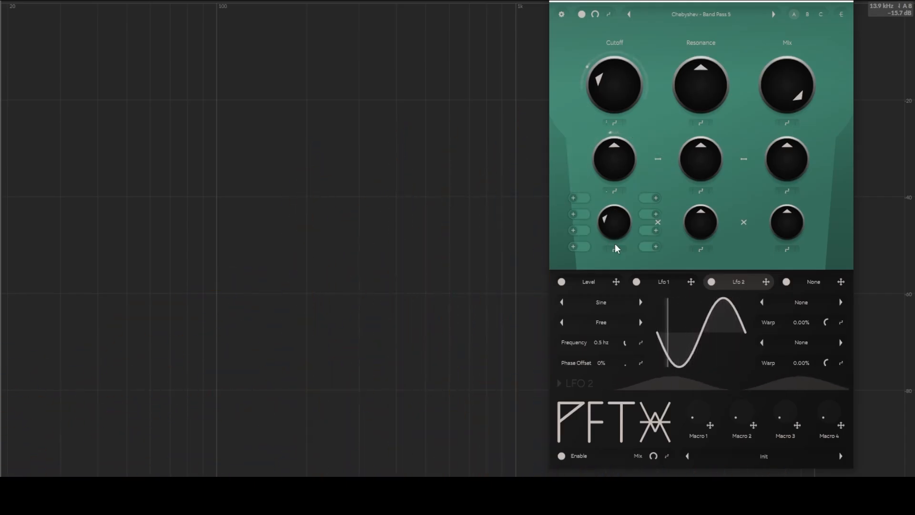
mouse_move(614, 244)
left_mouse_down()
mouse_move(626, 300)
mouse_move(630, 271)
mouse_move(633, 279)
left_mouse_up()
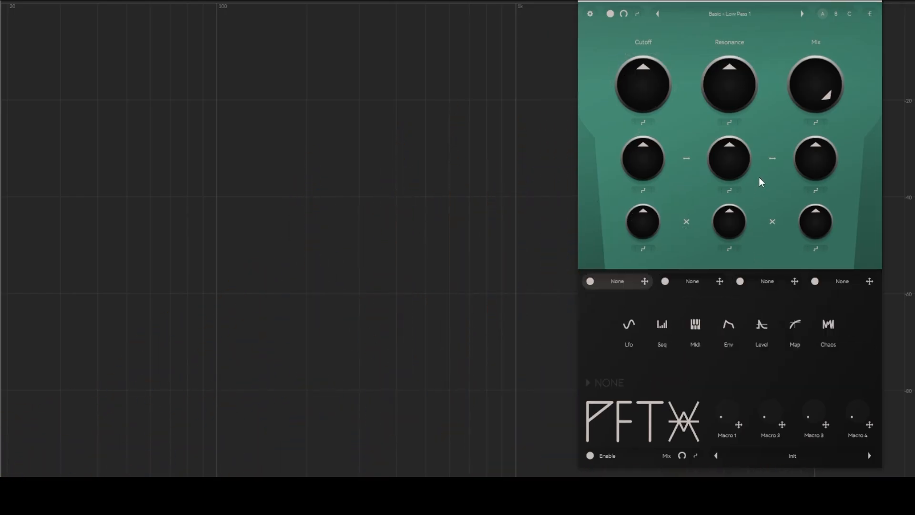
- Set filter A to the Extra Allpass 5 type and switch it off and back on for comparison
left_click(737, 16)
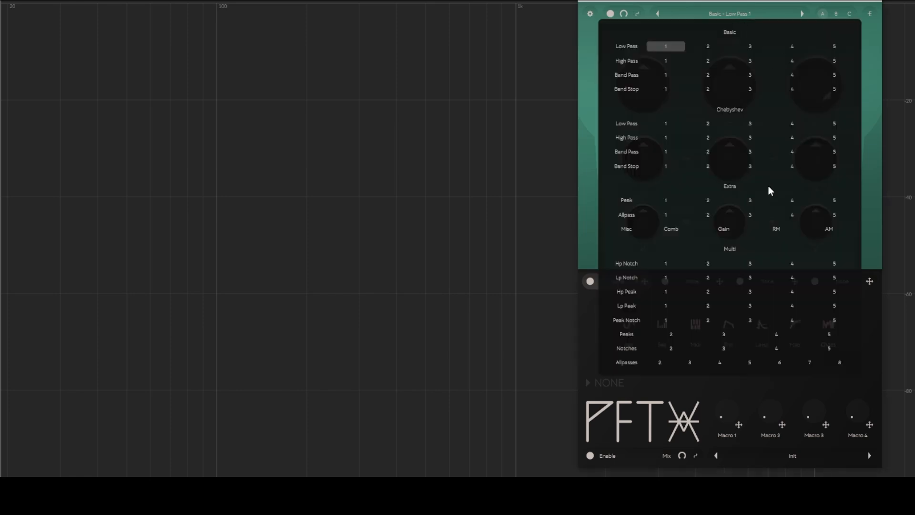
left_click(833, 215)
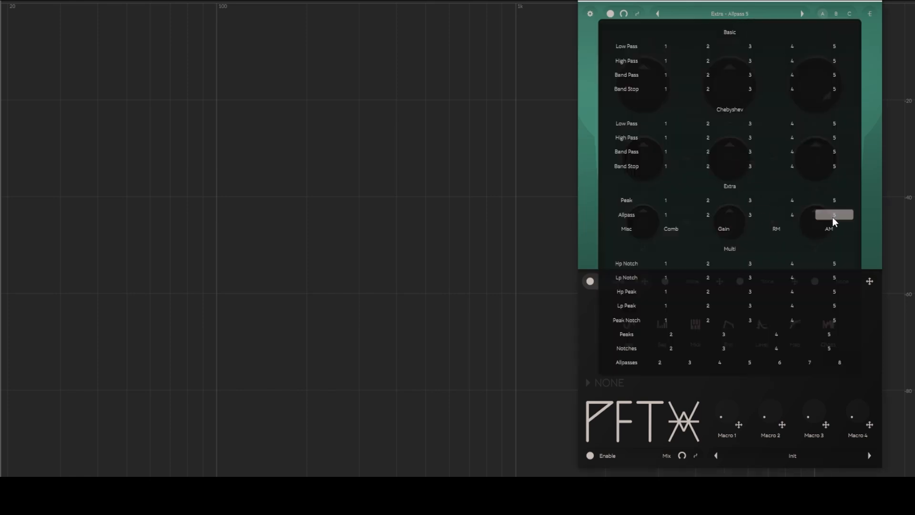
left_click(730, 15)
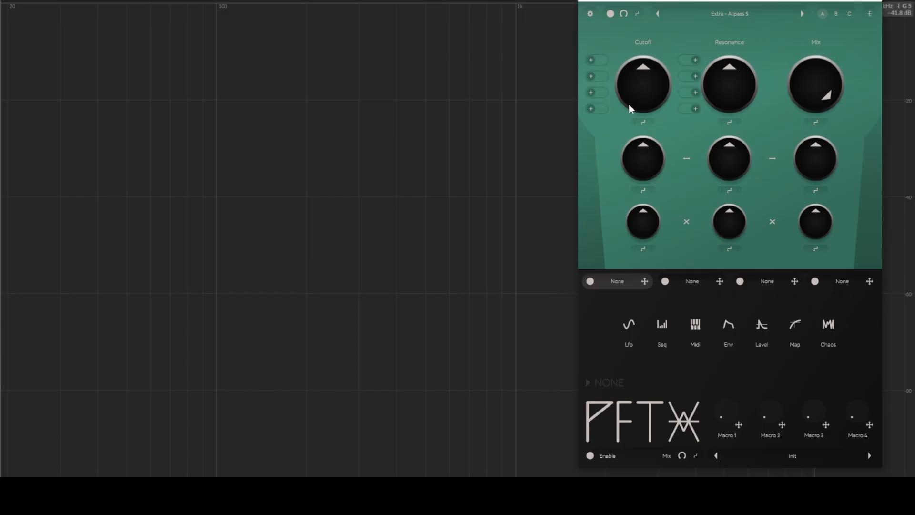
left_click(611, 14)
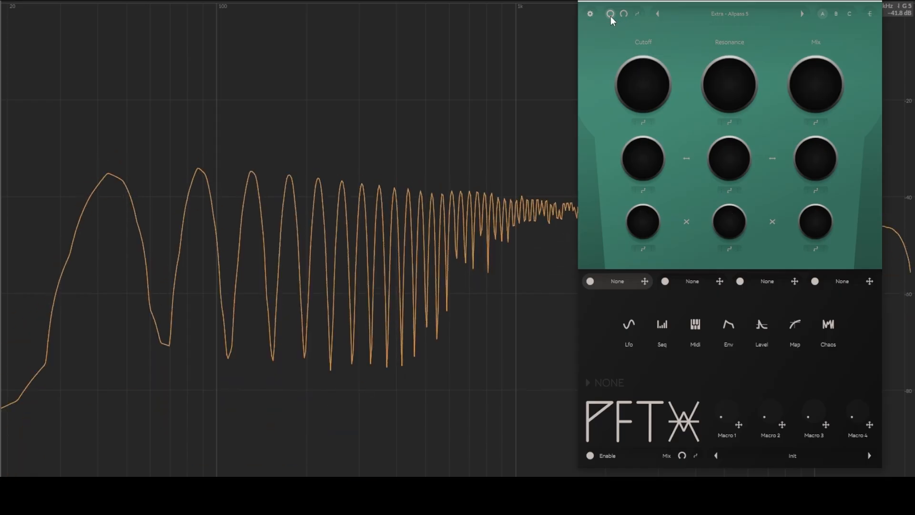
left_click(610, 14)
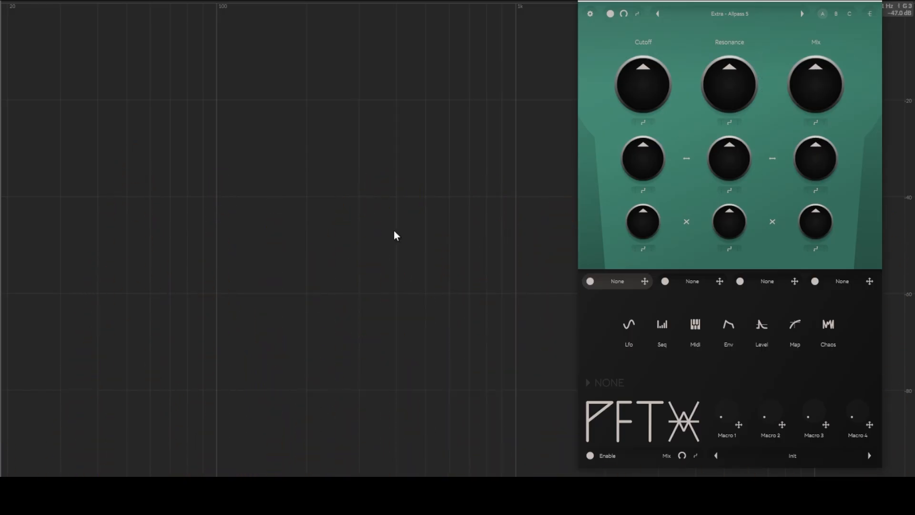
- Add a 0.9 Hz sine LFO in the first modulator slot, assign it to the knob directly below Cutoff, and adjust its amount
left_click(629, 324)
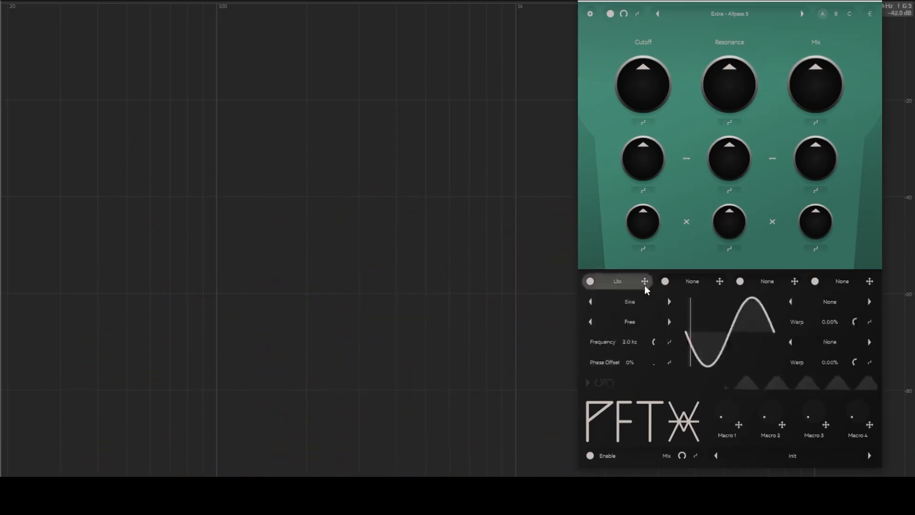
left_click_drag(644, 282, 648, 159)
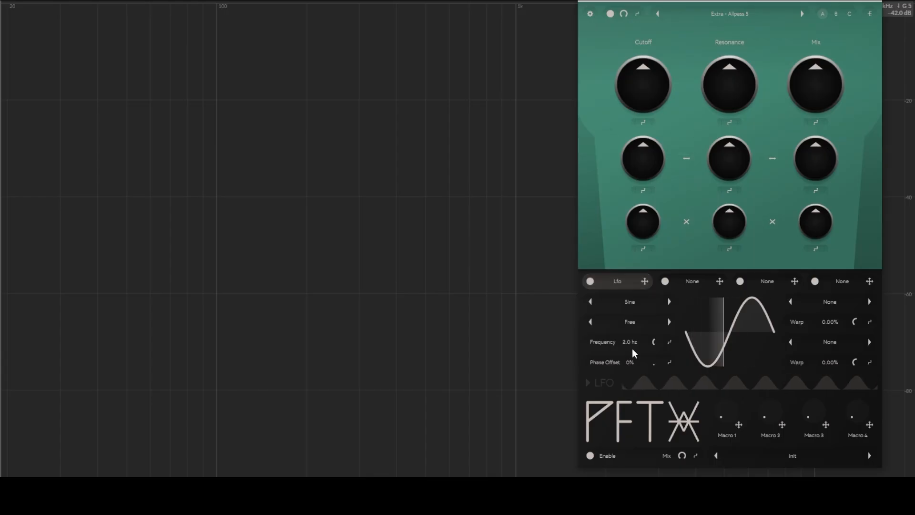
left_click_drag(659, 343, 659, 351)
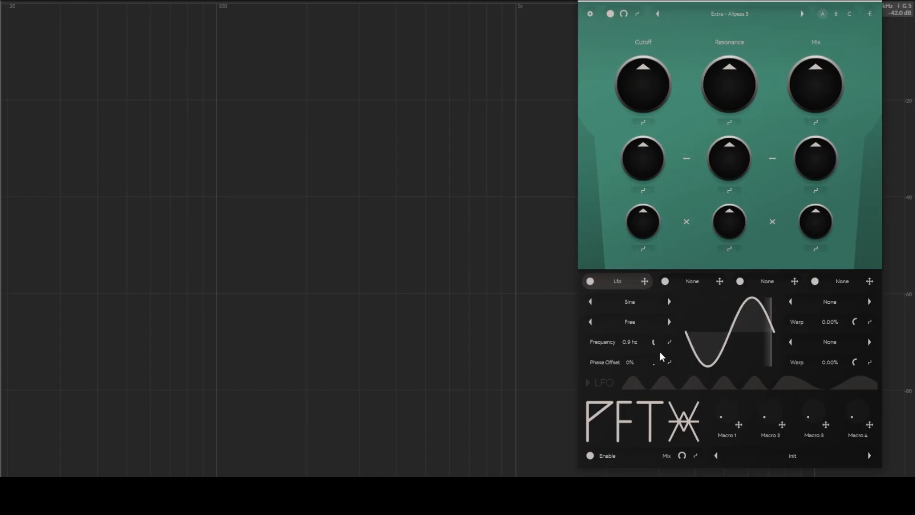
left_click_drag(644, 281, 641, 168)
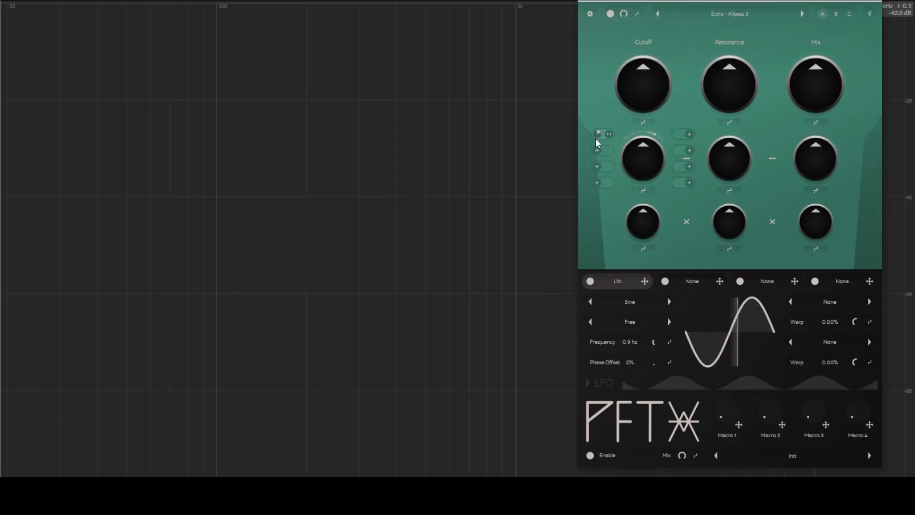
key("space")
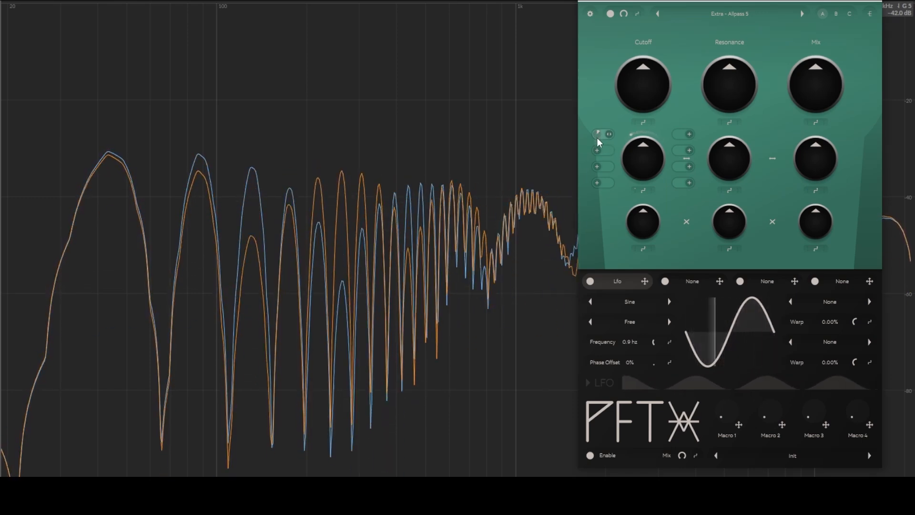
left_click_drag(597, 143, 602, 133)
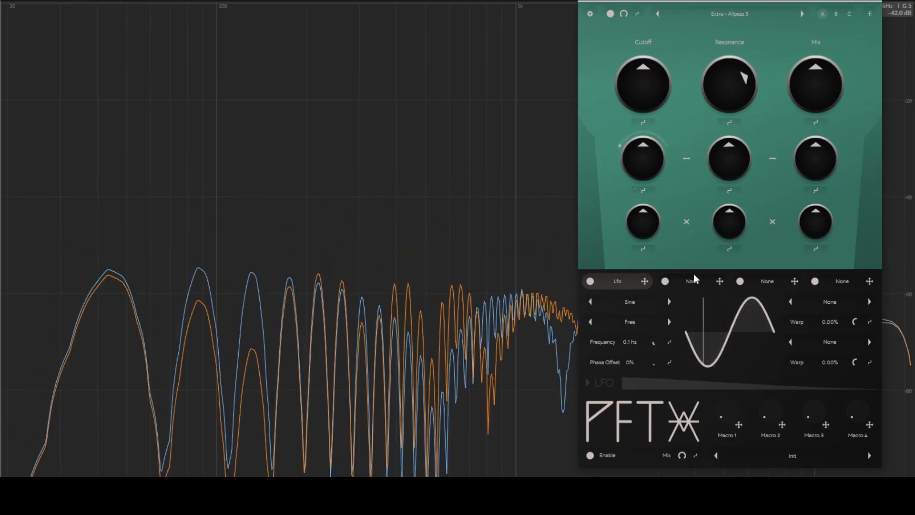
- Add a second sine LFO, assign it to Resonance, then lower the Resonance knob and the LFO's Frequency
left_click(693, 278)
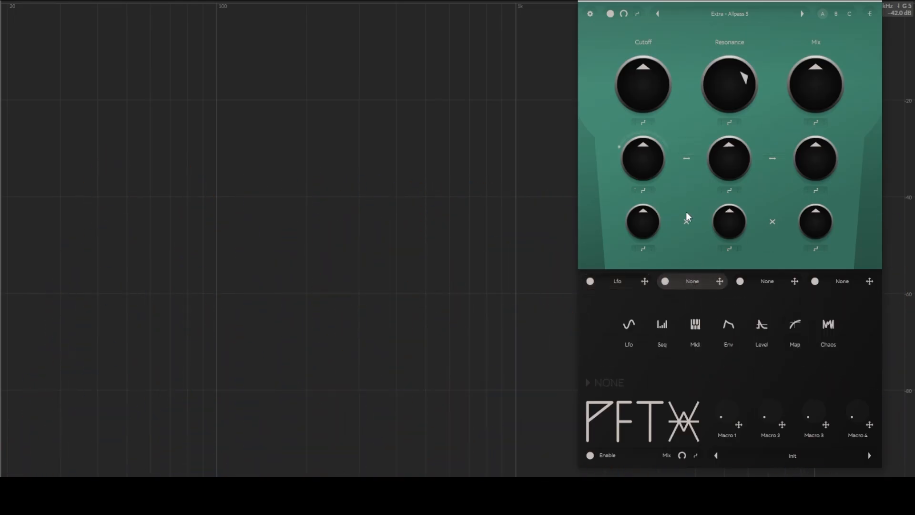
left_click(629, 328)
left_click_drag(719, 281, 728, 95)
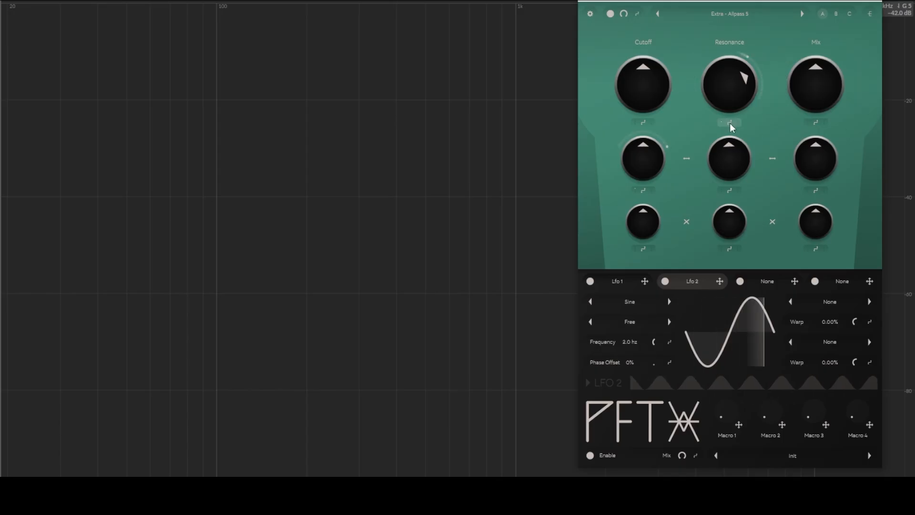
left_click_drag(739, 75, 734, 96)
key("space")
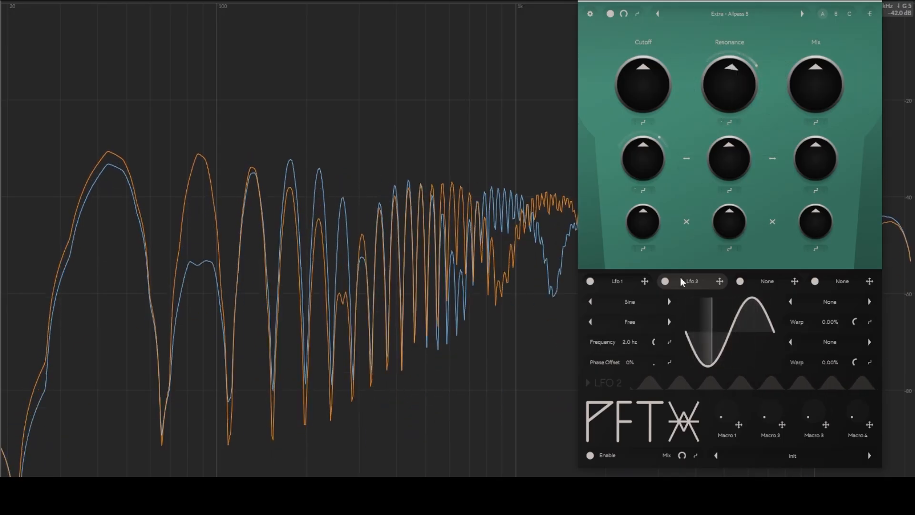
left_click_drag(654, 341, 656, 351)
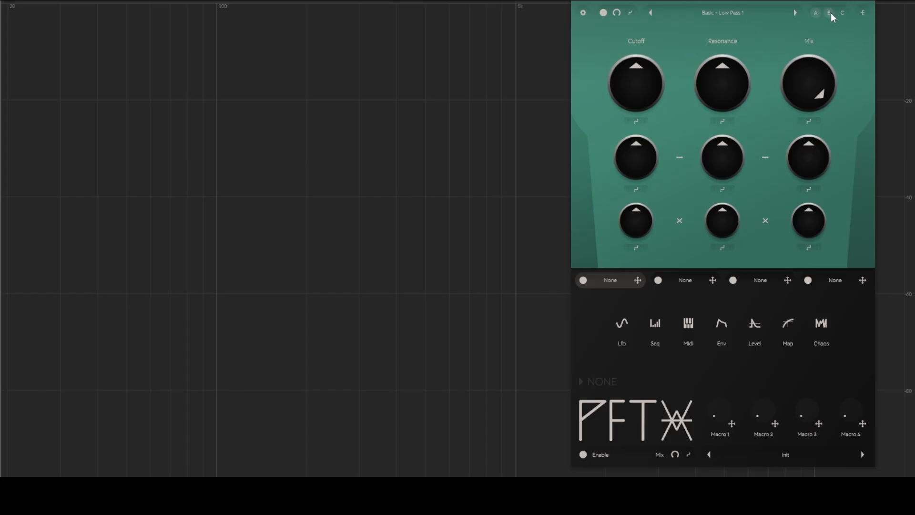
- View the filter routing page, then set filter A to the Chebyshev Band Pass 5 type
left_click(862, 13)
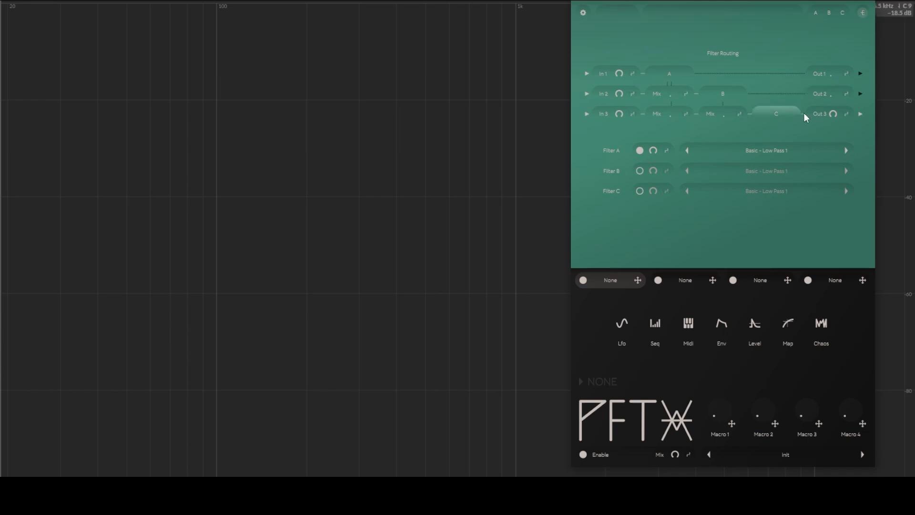
left_click(815, 12)
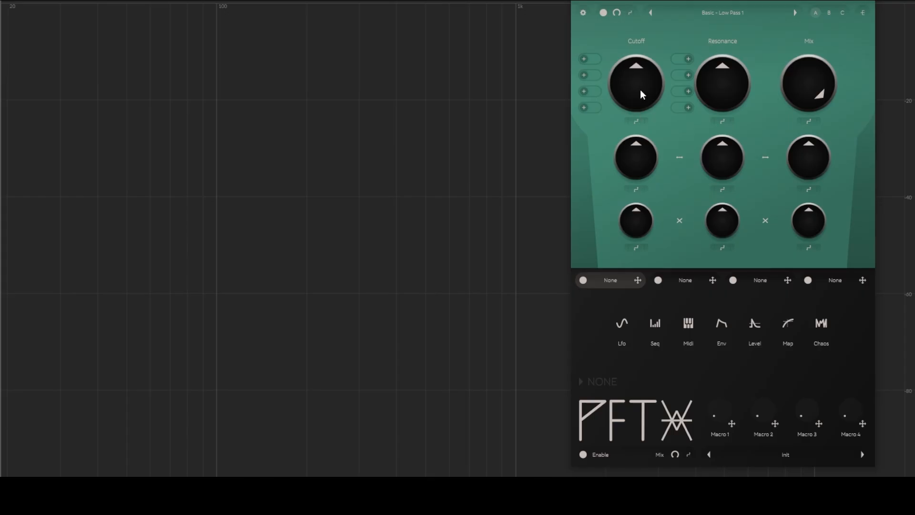
left_click(729, 13)
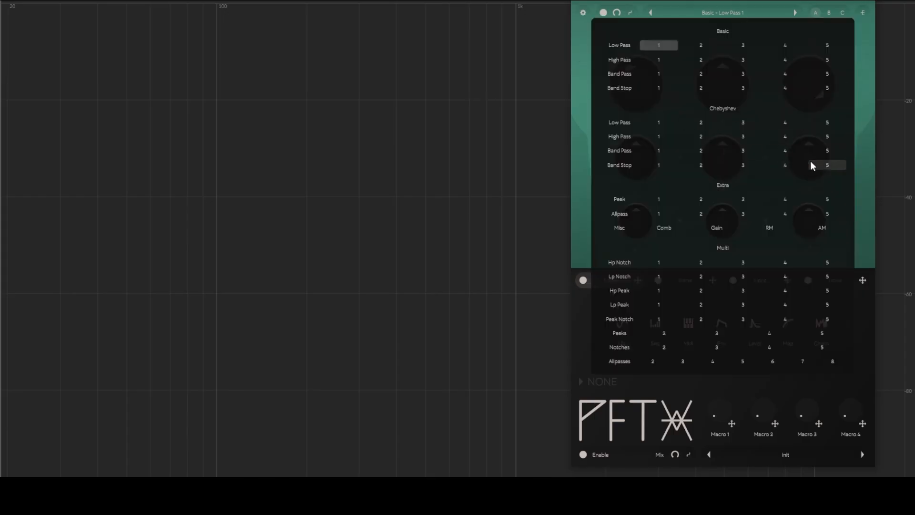
left_click(825, 150)
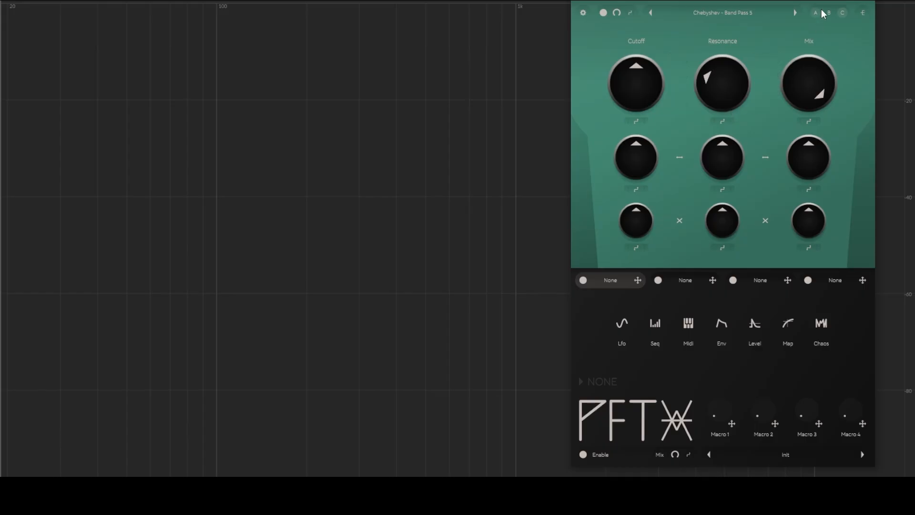
- Add a Chaos modulator in the first slot with the Cellular noise type and a noise Frequency of 0.3 Hz
left_click(813, 341)
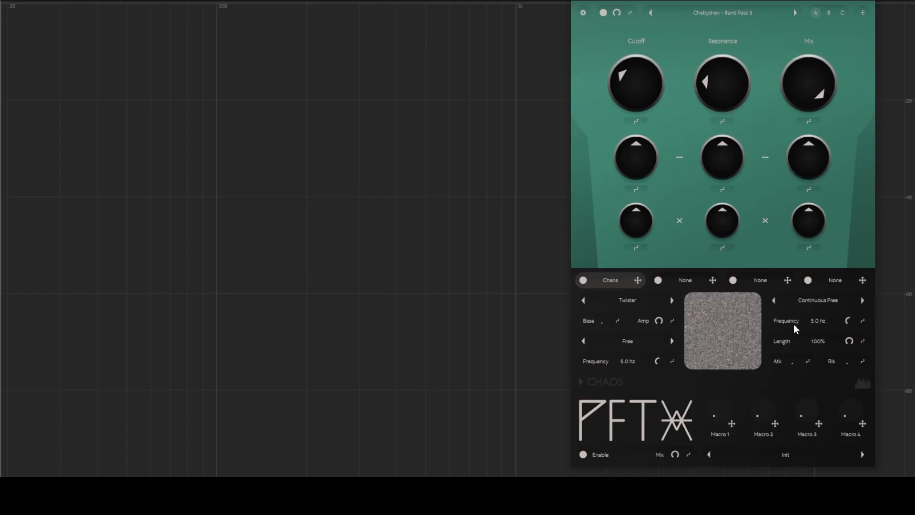
left_click(671, 300)
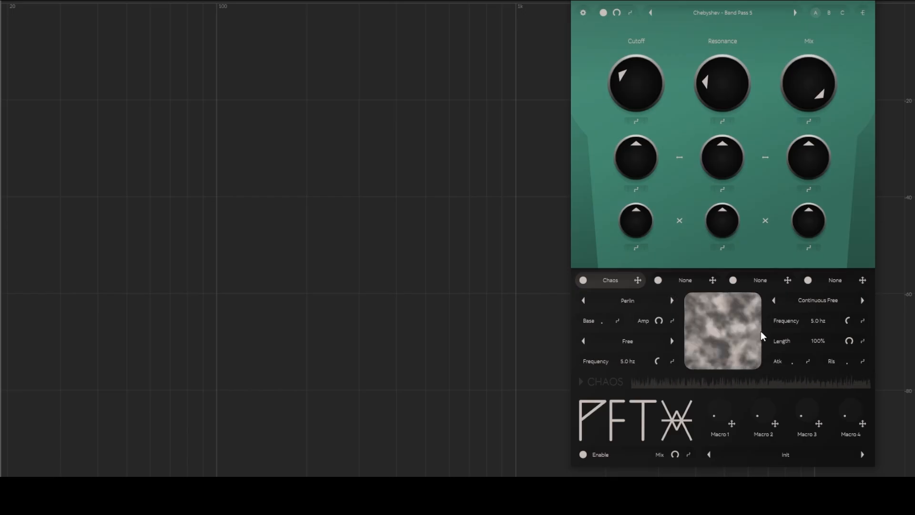
left_click(670, 300)
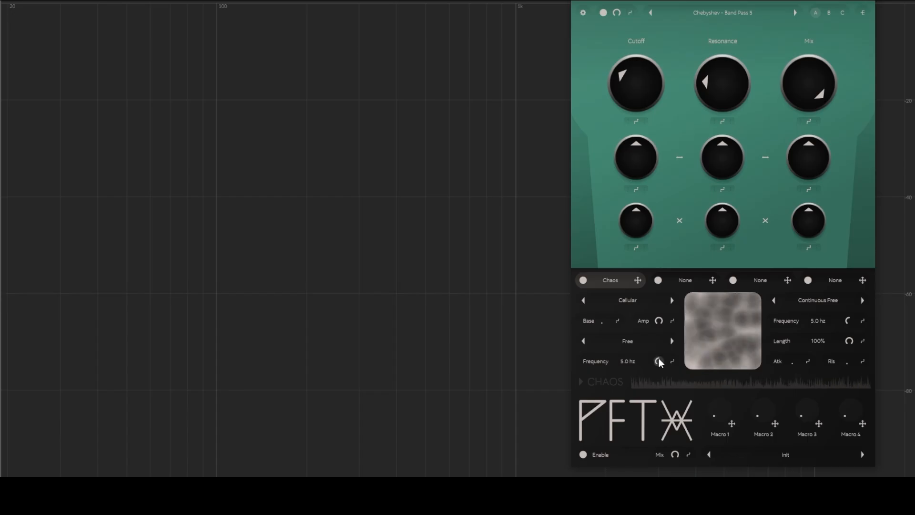
mouse_move(659, 361)
left_mouse_down()
mouse_move(658, 392)
mouse_move(662, 359)
left_mouse_up()
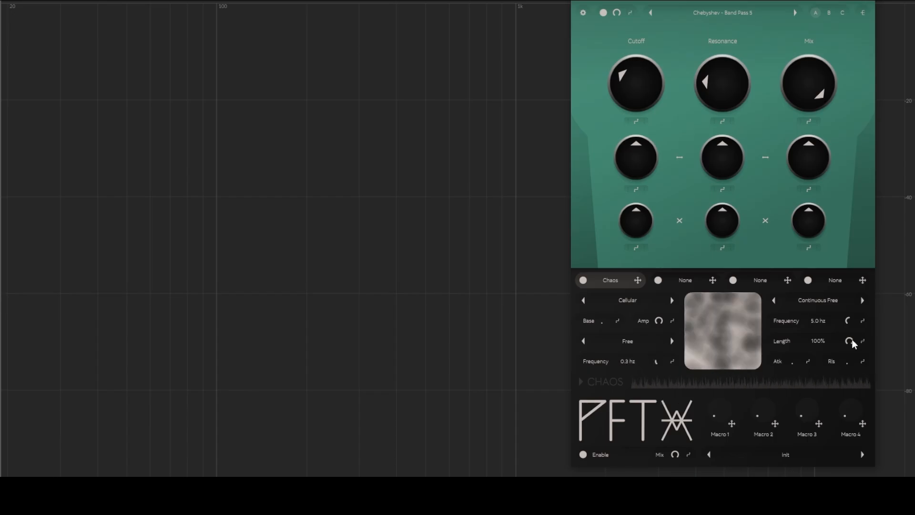
- Set the Chaos modulator's Continuous Free Frequency to 0.1 Hz, raise its Atk and Rls, and assign it to Cutoff
left_click_drag(852, 326, 842, 348)
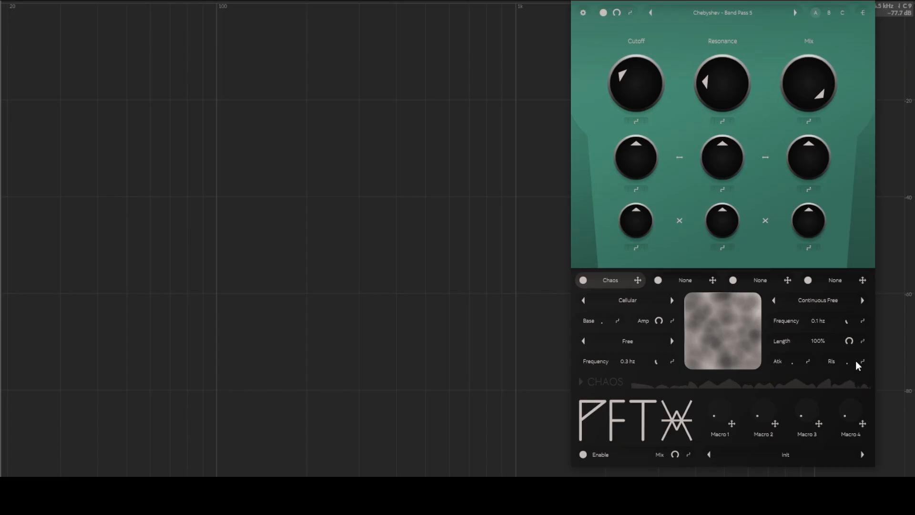
left_click_drag(792, 364, 797, 342)
left_click_drag(849, 359, 854, 304)
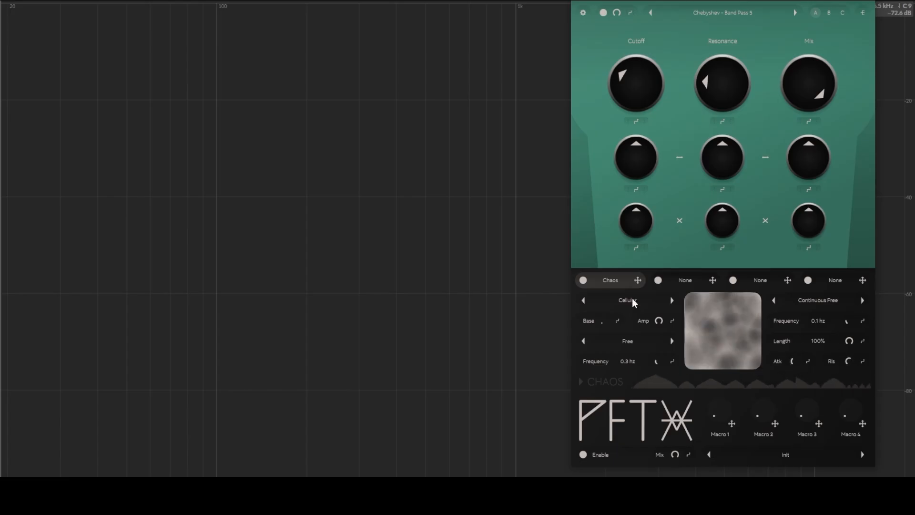
left_click_drag(638, 280, 764, 245)
left_click_drag(642, 78, 641, 80)
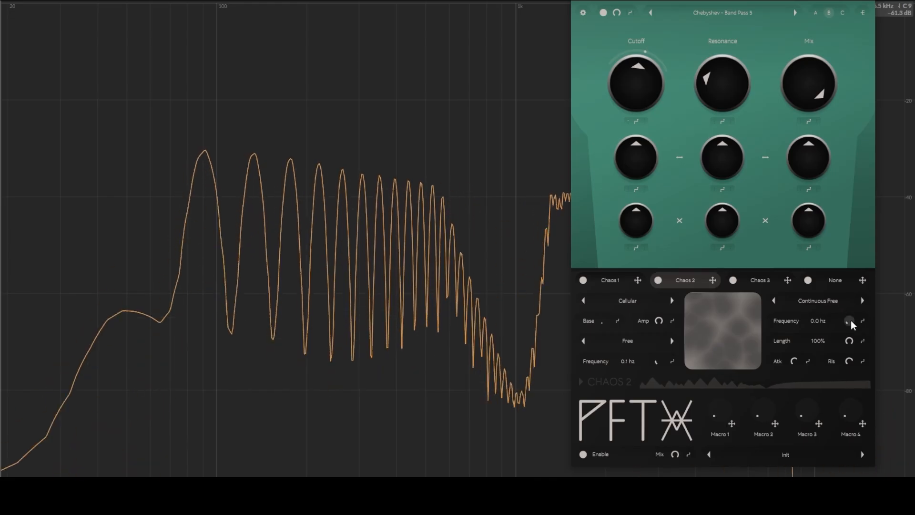
- Set the third Chaos modulator's Continuous Free Frequency to 0.2 Hz and open the filter routing page
left_click(762, 281)
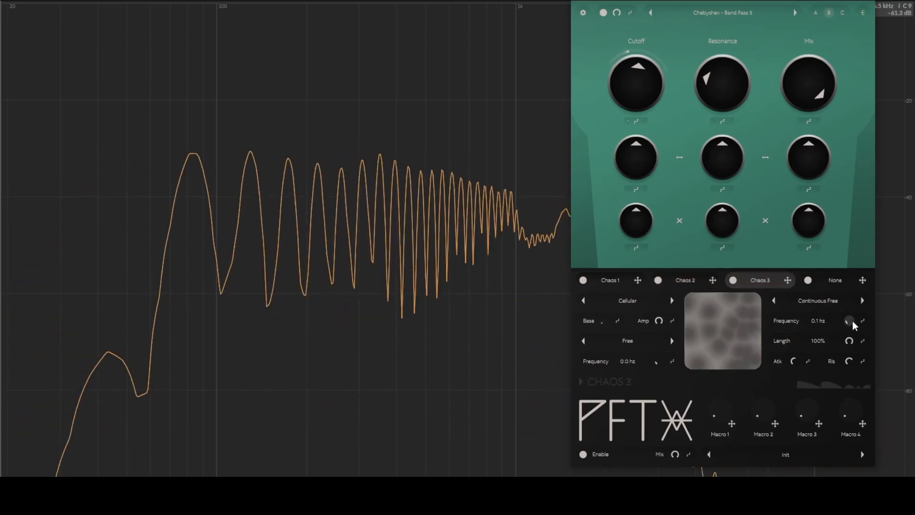
left_click_drag(852, 324, 852, 321)
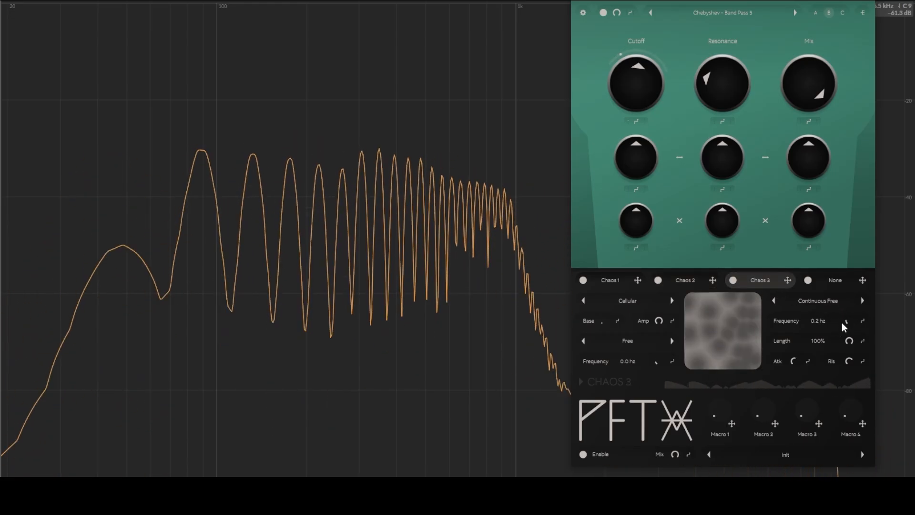
left_click(863, 12)
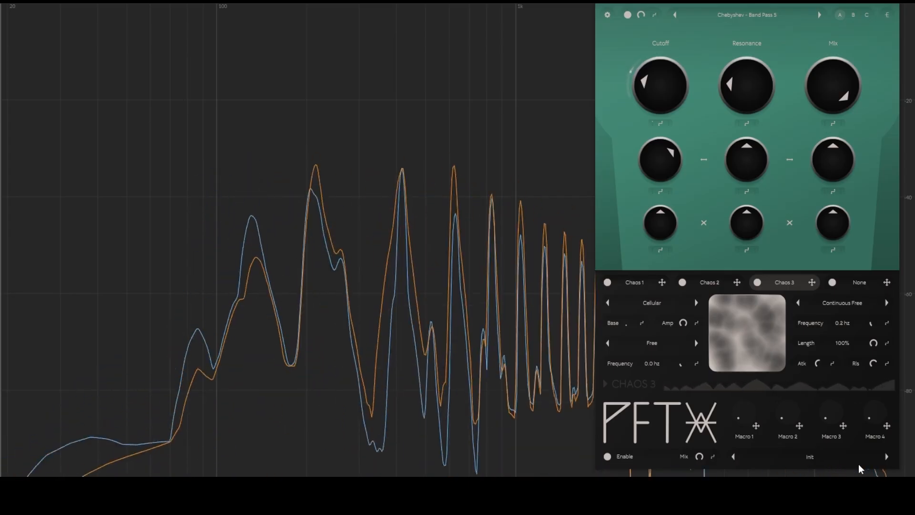
- Open the Preset Browser and audition Movement presets including Be Quiet Brick, Dishwasher and Flutterby
left_click(819, 455)
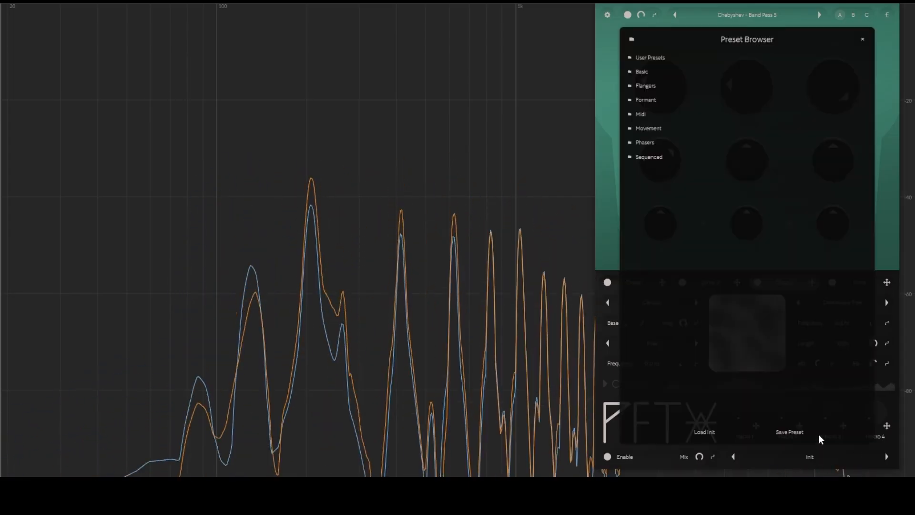
left_click(655, 142)
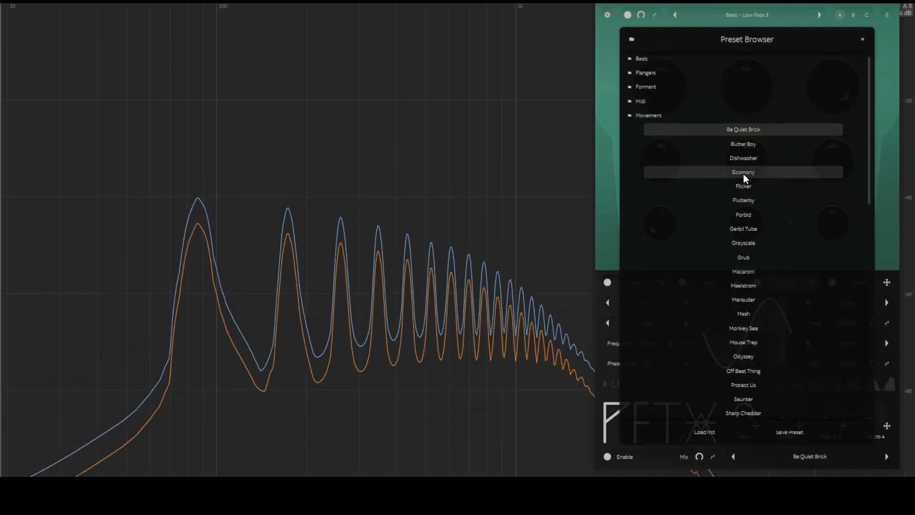
left_click(747, 162)
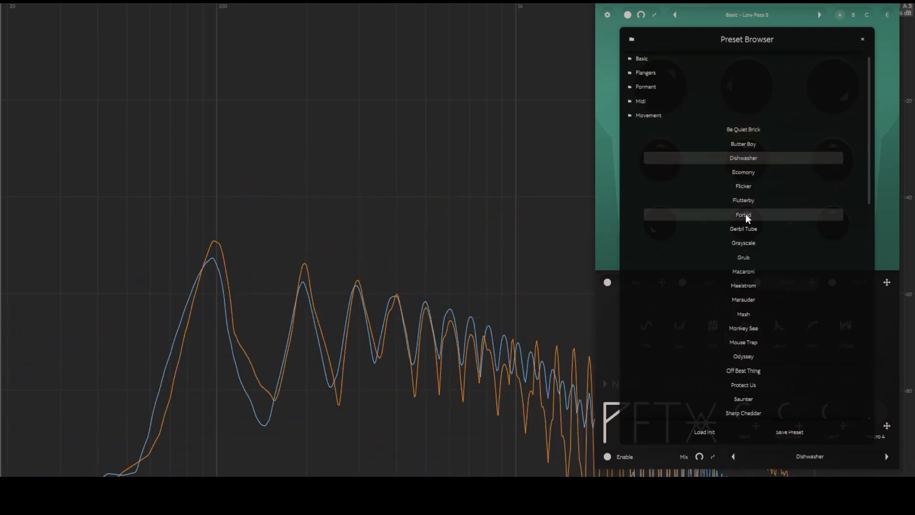
scroll(746, 191, "down", 2)
left_click(747, 176)
scroll(747, 190, "down", 2)
scroll(746, 190, "down", 2)
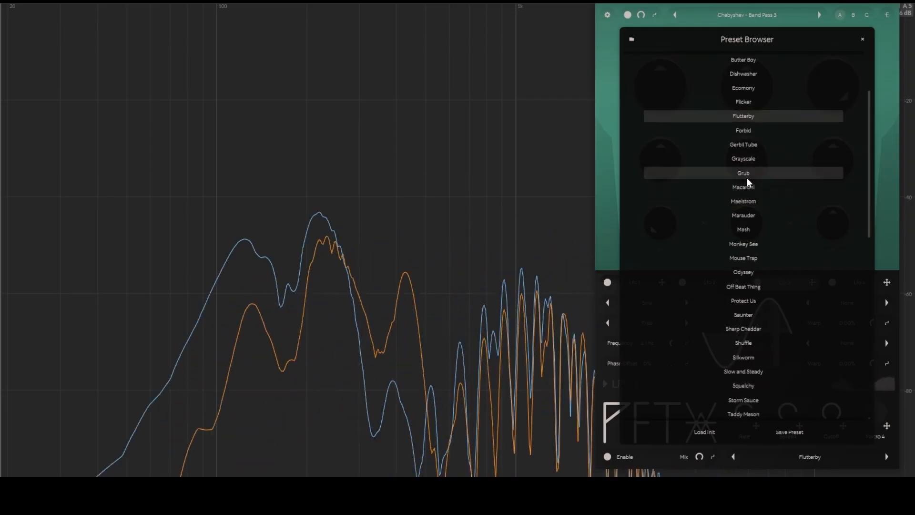
- Audition the Movement presets Grub, Marauder and Mouse Trap in the Preset Browser
left_click(742, 171)
scroll(742, 190, "down", 1)
left_click(742, 194)
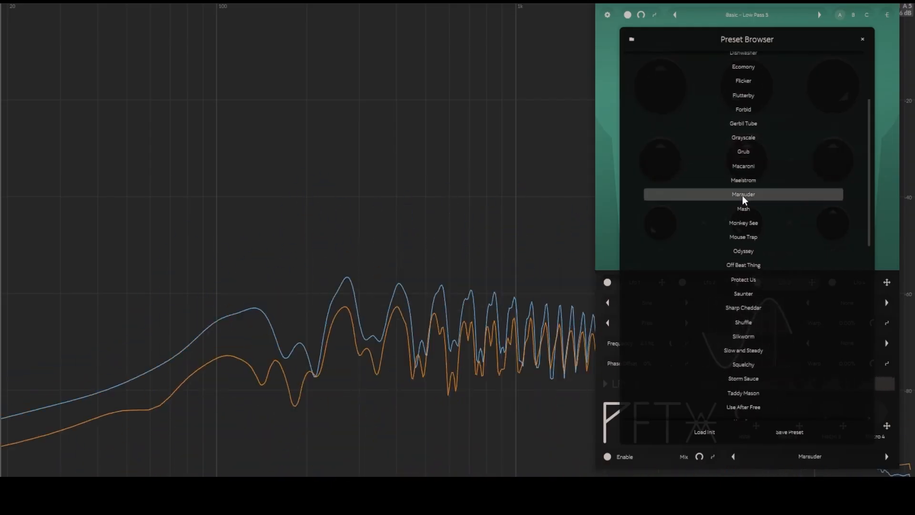
scroll(742, 195, "down", 3)
left_click(742, 194)
scroll(742, 193, "down", 1)
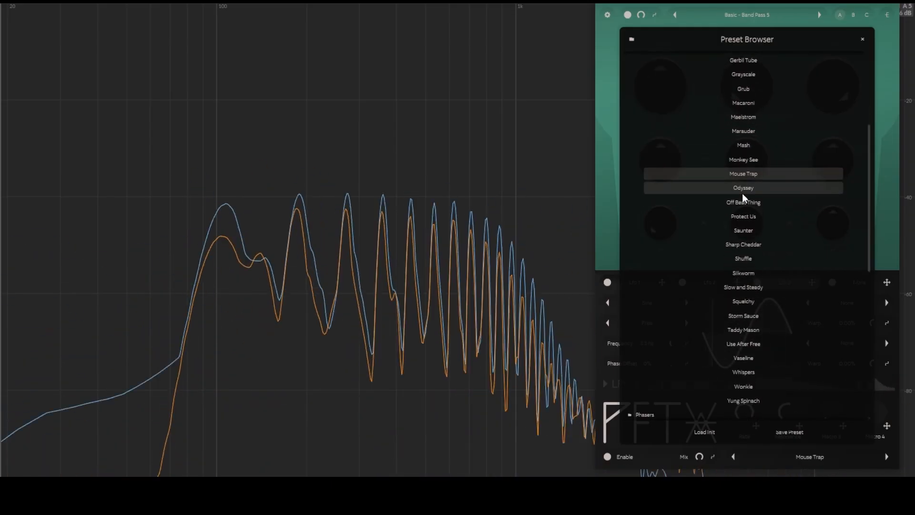
- Audition the Movement presets Off Beat Thing, Slow and Steady and Vaseline, and expand the Phasers category
left_click(743, 201)
scroll(742, 202, "down", 4)
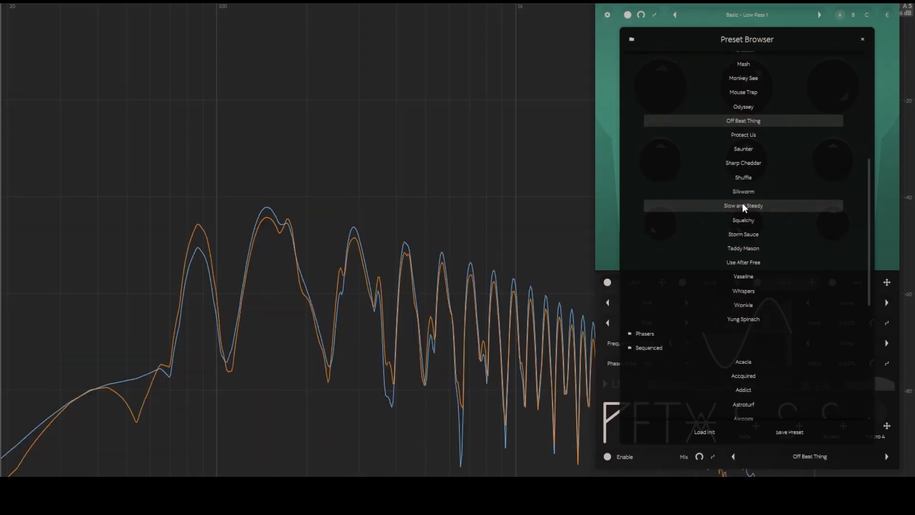
left_click(741, 202)
scroll(741, 202, "down", 1)
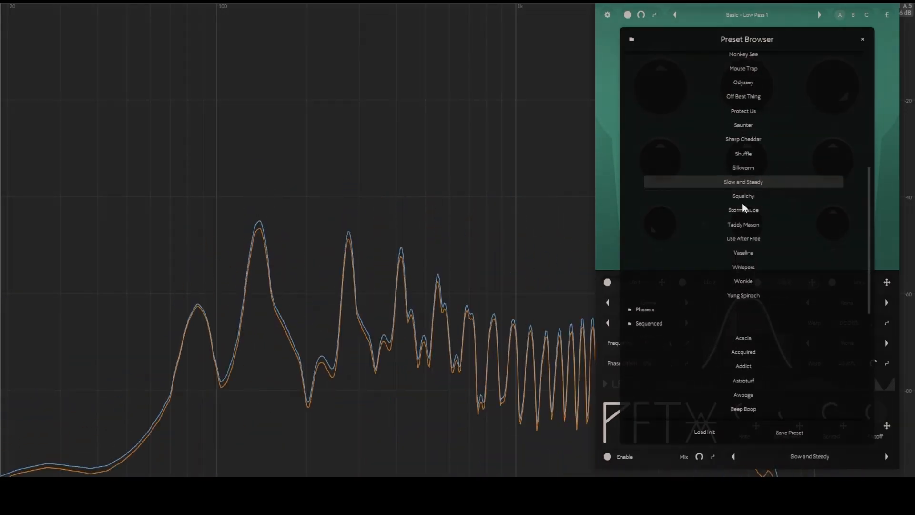
left_click(752, 253)
scroll(741, 263, "down", 1)
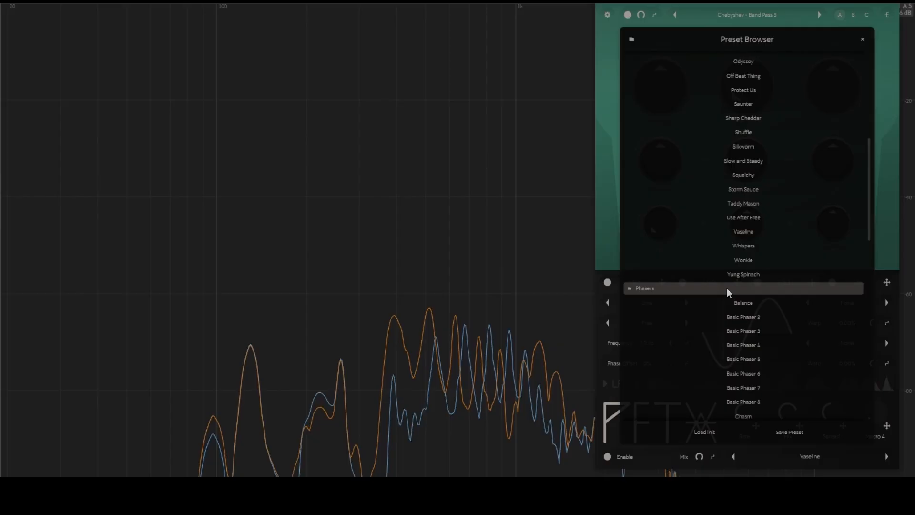
- Audition Phasers presets including Basic Phaser 3, Falling Steps and Moto Moto
left_click(765, 330)
scroll(765, 329, "down", 2)
left_click(768, 344)
scroll(766, 343, "down", 3)
left_click(765, 342)
scroll(765, 342, "down", 4)
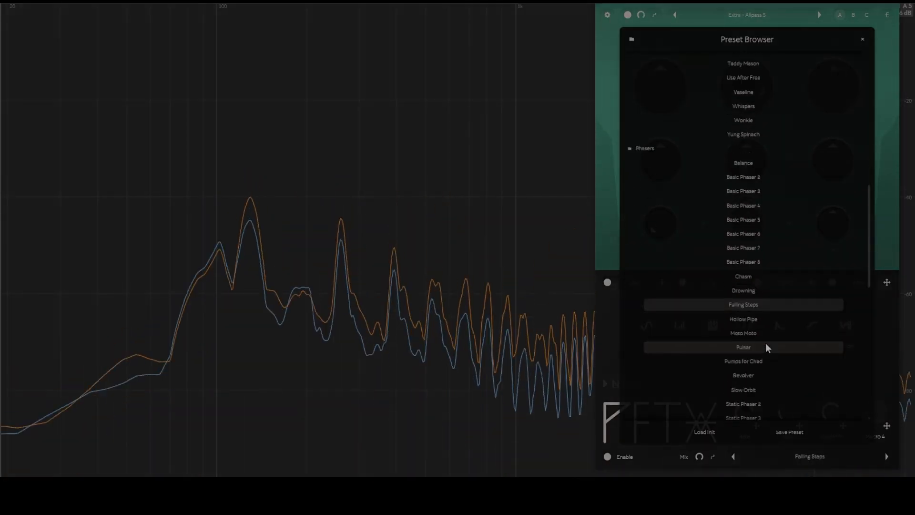
left_click(758, 283)
- Expand the Formant category and audition the presets Manual Formant 1, Frog Rhythm and Chatter
scroll(743, 239, "up", 7)
scroll(719, 171, "up", 8)
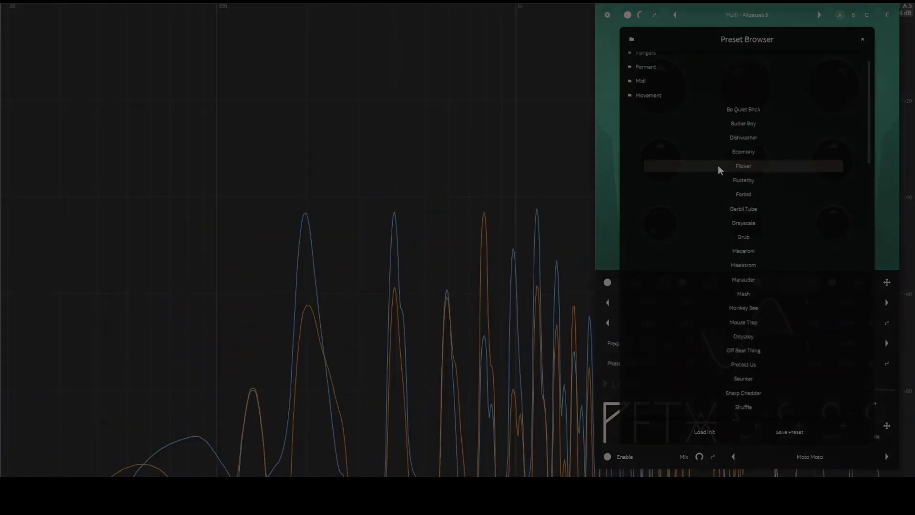
left_click(709, 99)
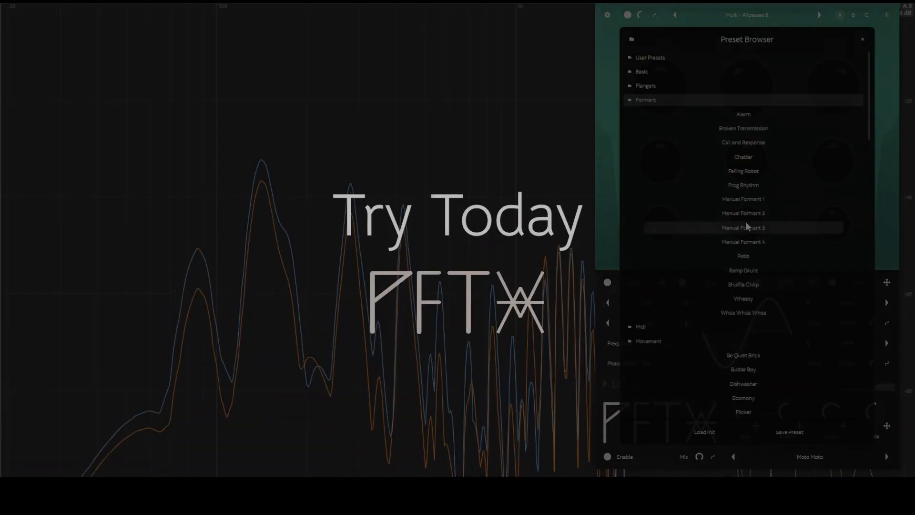
left_click(745, 199)
left_click(750, 186)
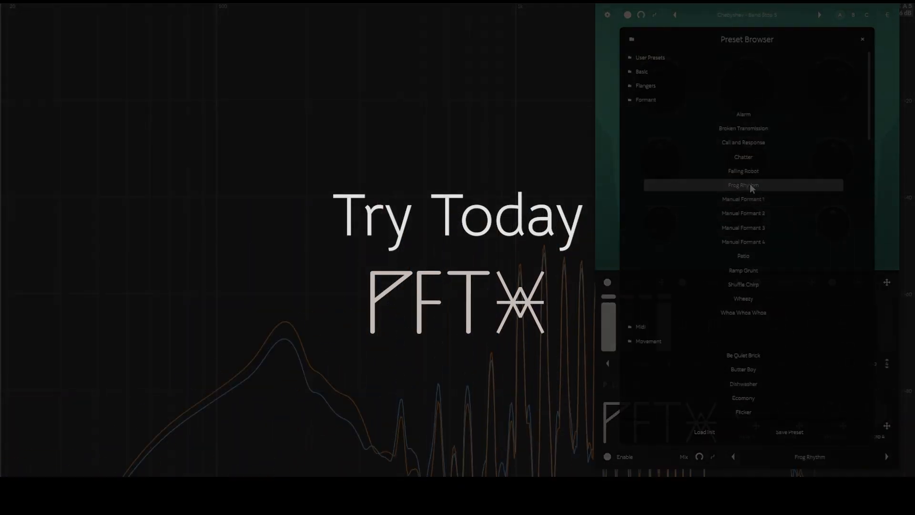
left_click(746, 157)
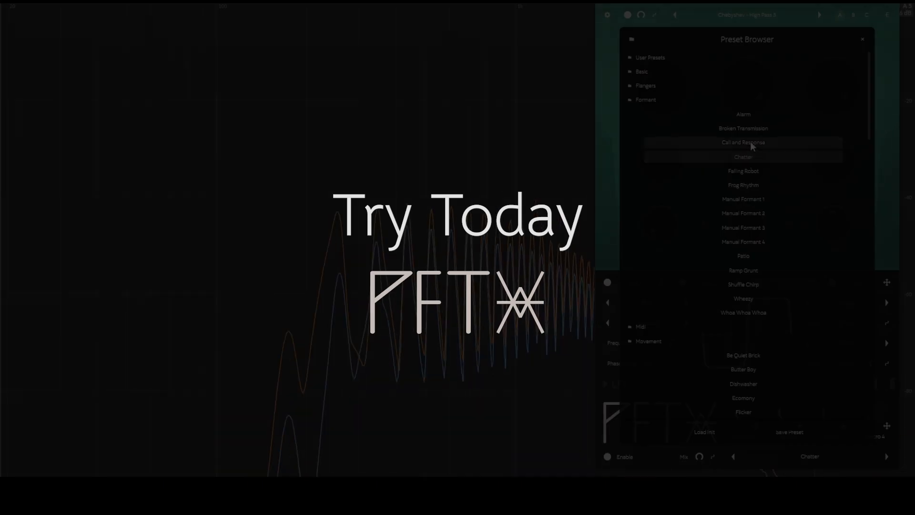